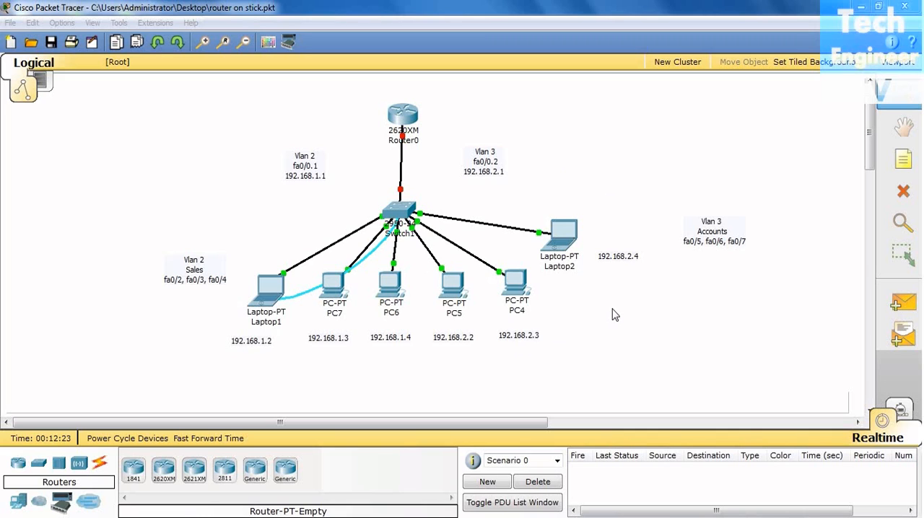
Ping 192.168.2.2 from Laptop1's command prompt to test connectivity between VLAN 2 and VLAN 3.
{"action": "left_click", "coordinate": [274, 296]}
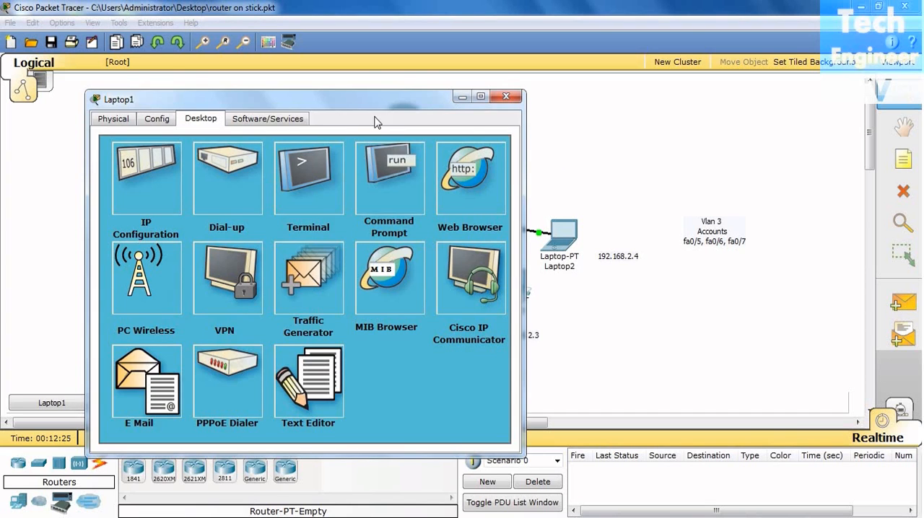
{"action": "left_click_drag", "start_coordinate": [381, 105], "coordinate": [309, 52]}
{"action": "left_click", "coordinate": [292, 124]}
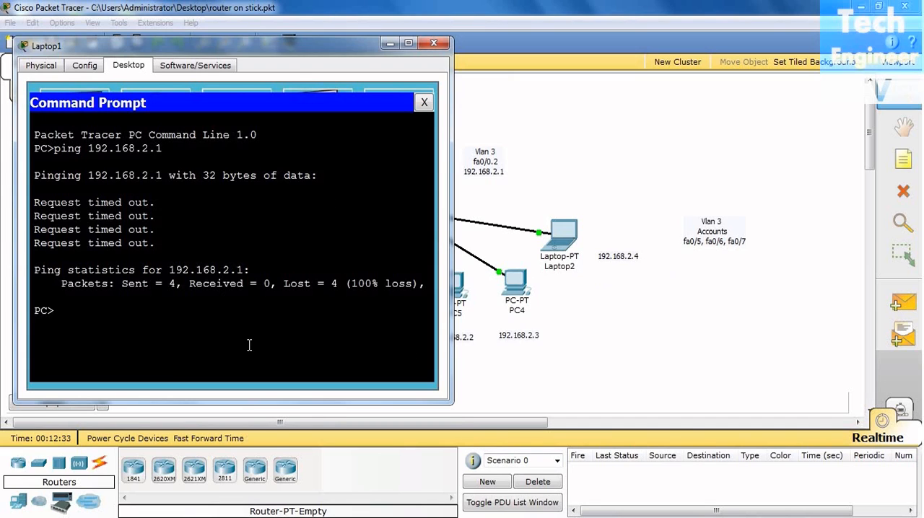
{"action": "key", "text": "Up"}
{"action": "key", "text": "BackSpace"}
{"action": "type", "text": "2.168.2.2"}
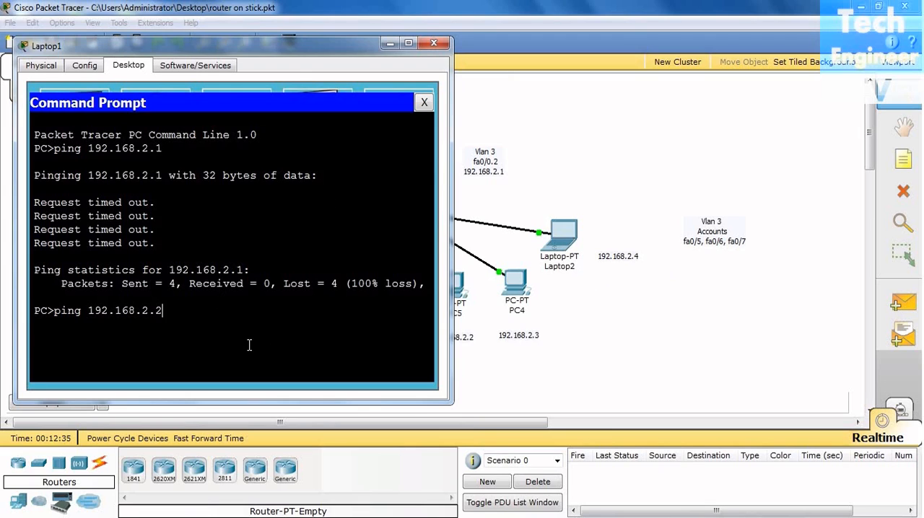
{"action": "key", "text": "Return"}
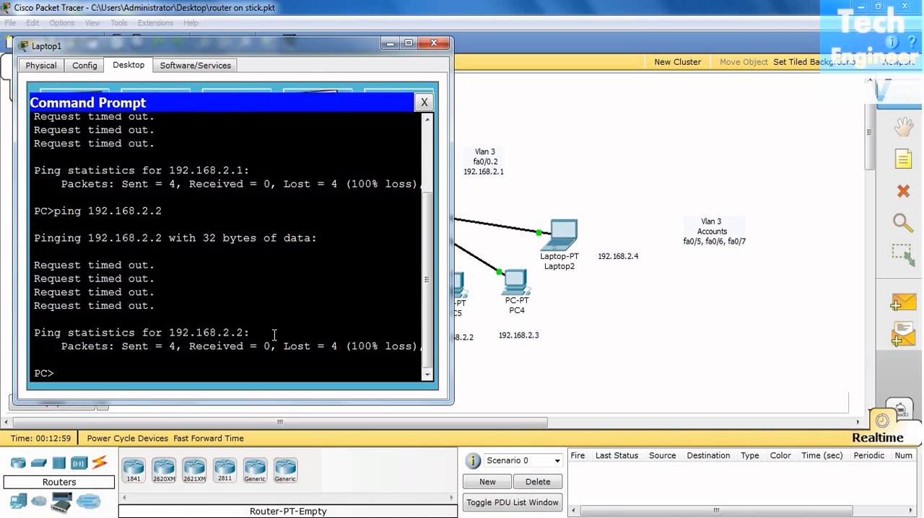
Ping 192.168.1.3 from Laptop1 to test connectivity within VLAN 2, and close the laptop's window.
{"action": "key", "text": "Up"}
{"action": "key", "text": "BackSpace"}
{"action": "key", "text": "BackSpace"}
{"action": "key", "text": "BackSpace"}
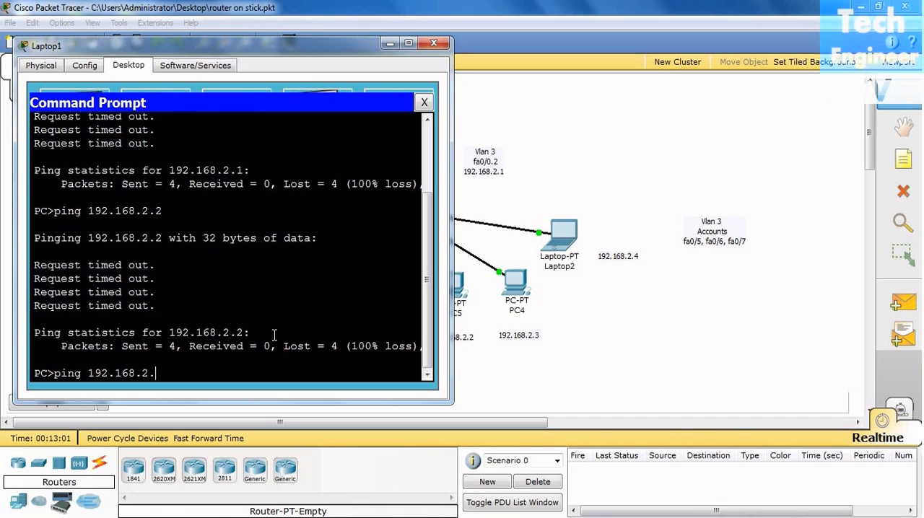
{"action": "type", "text": "1.3"}
{"action": "key", "text": "Return"}
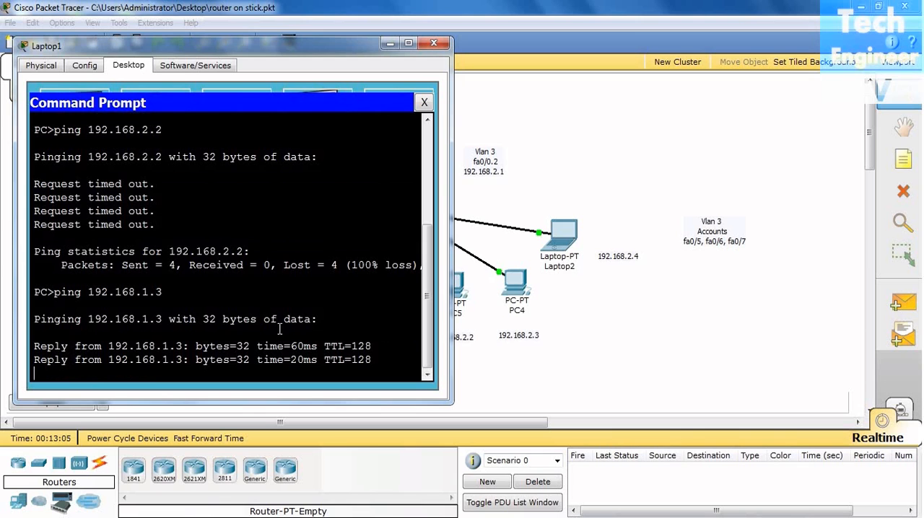
{"action": "left_click", "coordinate": [434, 44]}
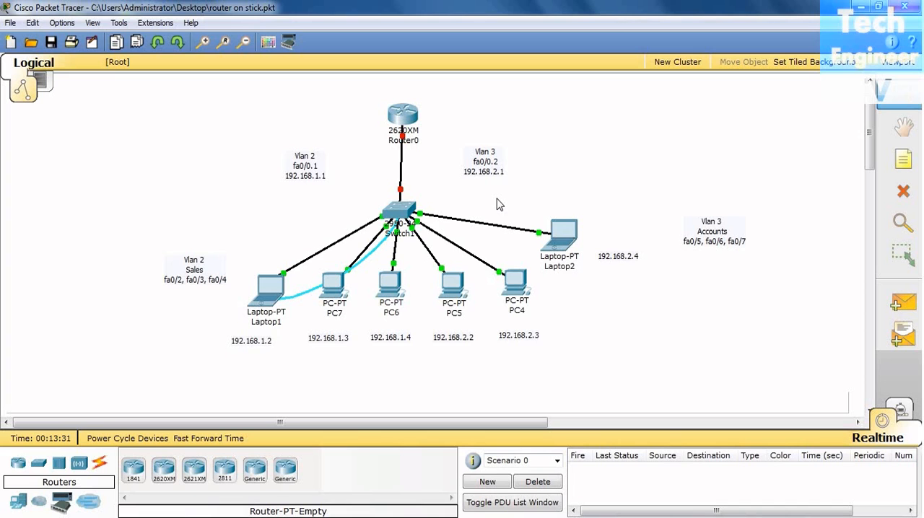
Examine the VLAN table in Switch1's command line for the ports assigned to Sales and Accounts, widening the window.
{"action": "left_click", "coordinate": [403, 215]}
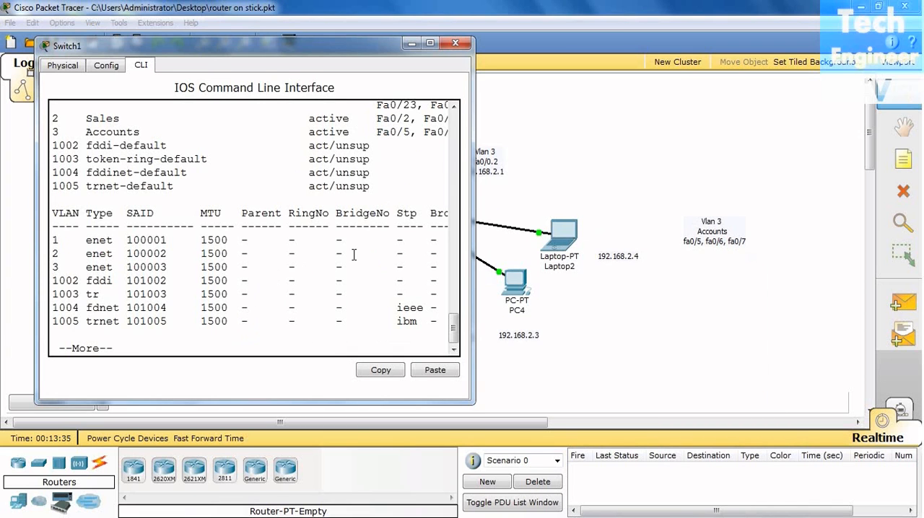
{"action": "key", "text": "space"}
{"action": "scroll", "coordinate": [353, 254], "scroll_direction": "up", "scroll_amount": 3}
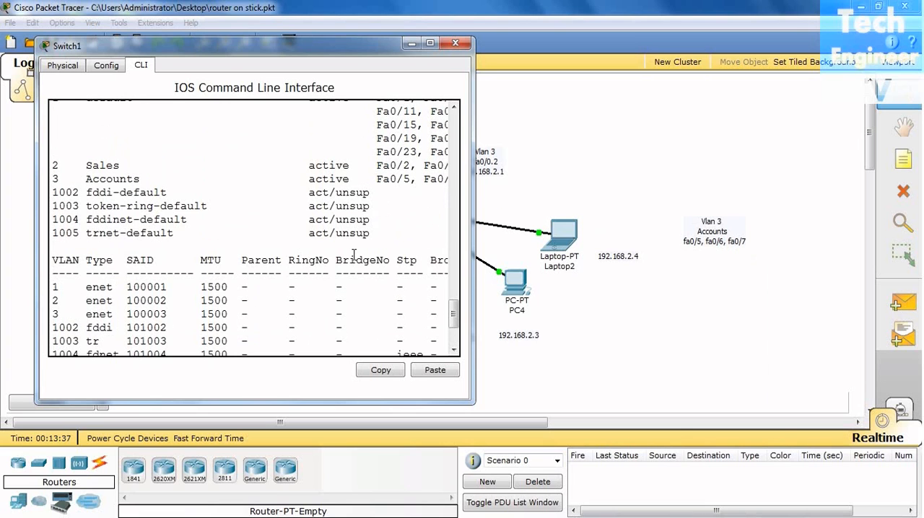
{"action": "left_click_drag", "start_coordinate": [473, 246], "coordinate": [641, 246]}
{"action": "scroll", "coordinate": [533, 262], "scroll_direction": "up", "scroll_amount": 2}
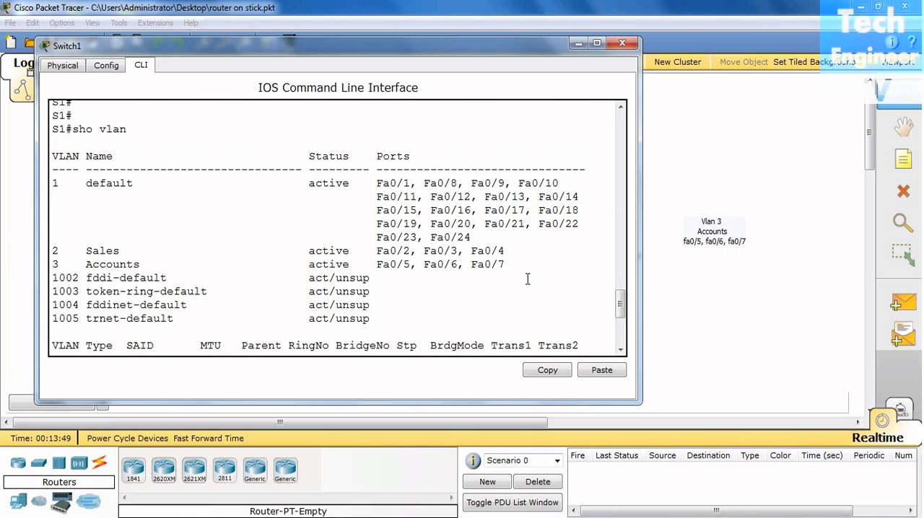
{"action": "scroll", "coordinate": [527, 278], "scroll_direction": "down", "scroll_amount": 5}
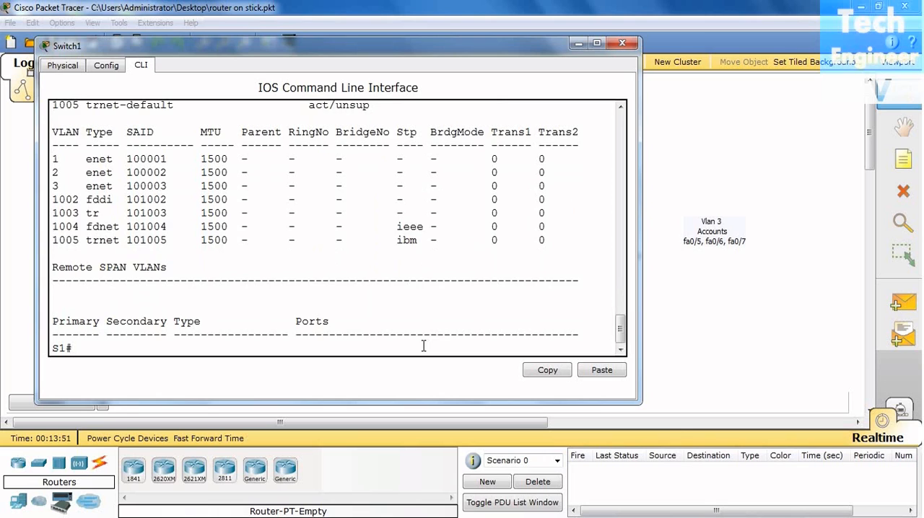
{"action": "key", "text": "Return"}
{"action": "key", "text": "Return"}
{"action": "key", "text": "Return"}
{"action": "key", "text": "Return"}
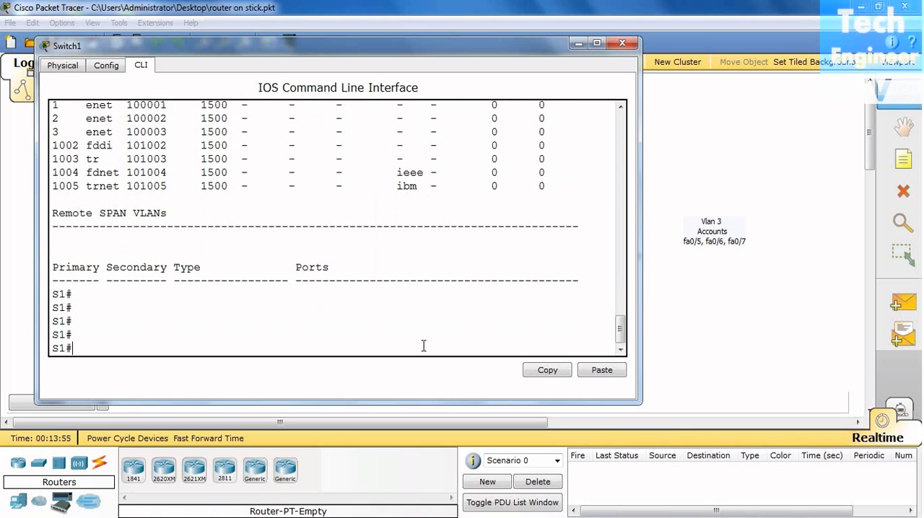
Enter global configuration mode on Switch1 with config t.
{"action": "type", "text": "config t"}
{"action": "key", "text": "Return"}
{"action": "key", "text": "Return"}
{"action": "key", "text": "Return"}
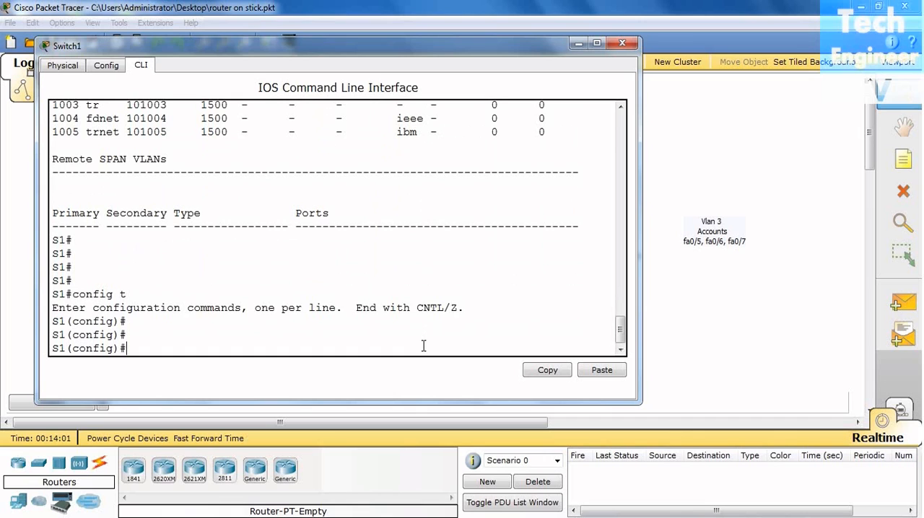
Enter interface configuration for fastEthernet 0/1 on Switch1, checking the router-facing port in the topology.
{"action": "type", "text": "in"}
{"action": "key", "text": "Tab"}
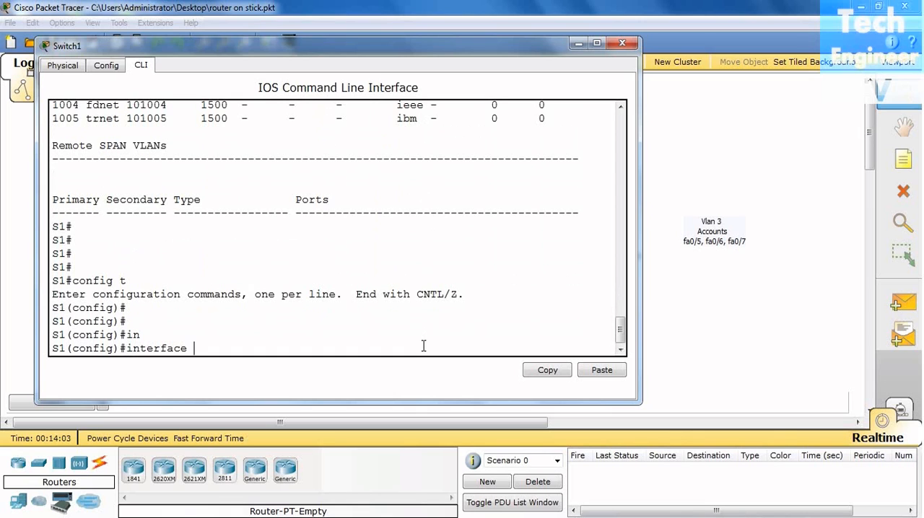
{"action": "type", "text": "f"}
{"action": "key", "text": "Tab"}
{"action": "type", "text": "0/1"}
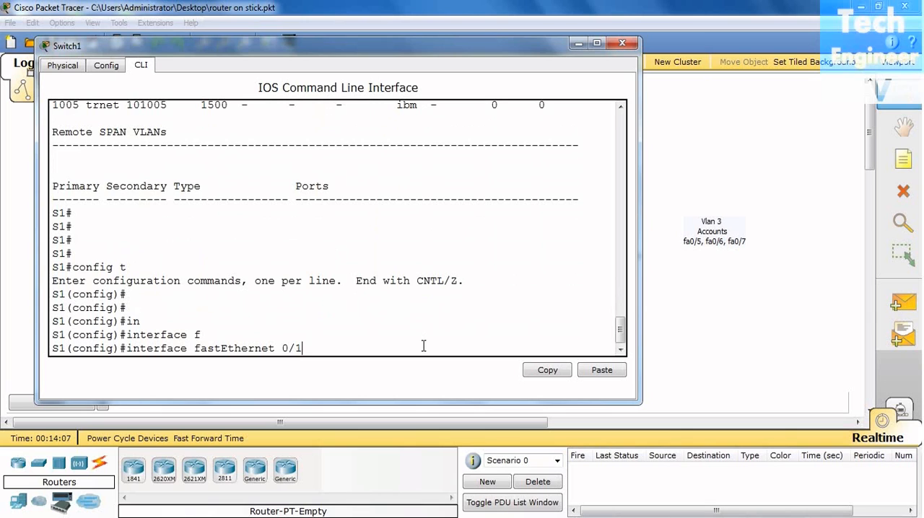
{"action": "left_click", "coordinate": [737, 348]}
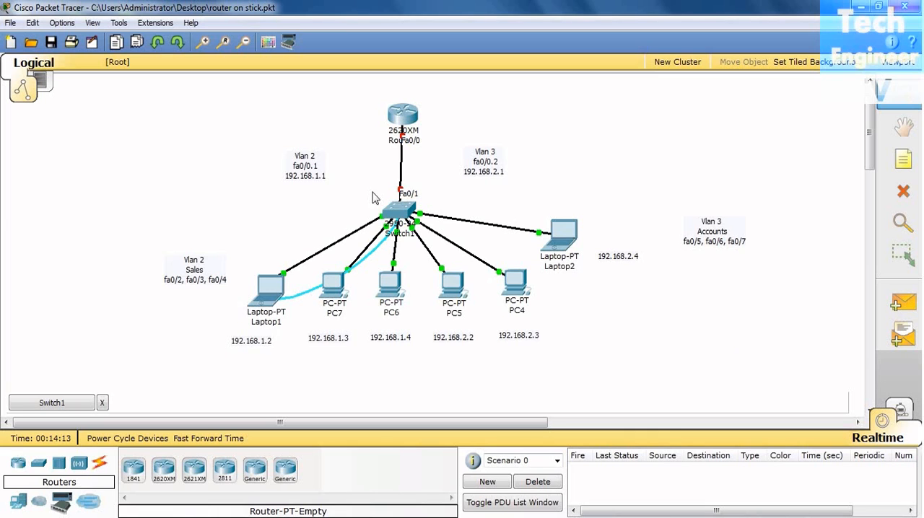
{"action": "left_click", "coordinate": [55, 409]}
{"action": "key", "text": "Return"}
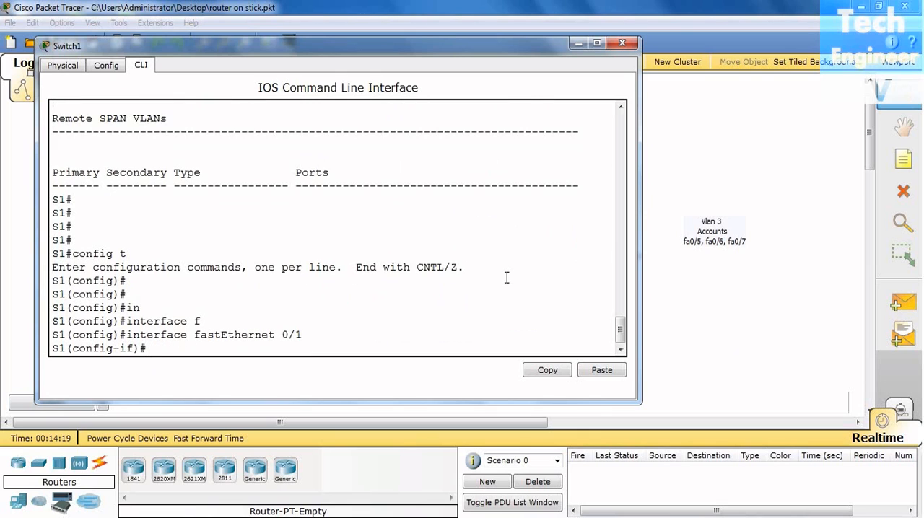
List the available switchport modes and set Switch1's fastEthernet 0/1 to trunk mode.
{"action": "type", "text": "swit"}
{"action": "key", "text": "Tab"}
{"action": "type", "text": "mo"}
{"action": "key", "text": "Tab"}
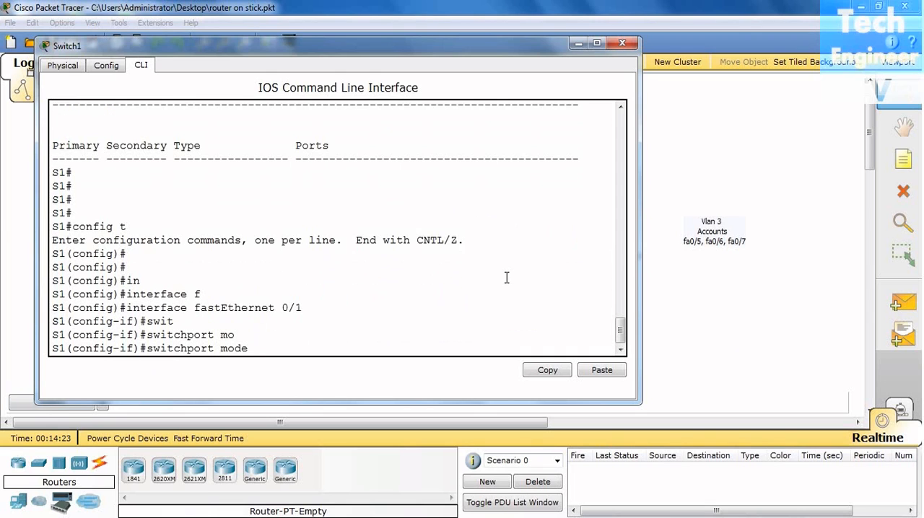
{"action": "type", "text": "?"}
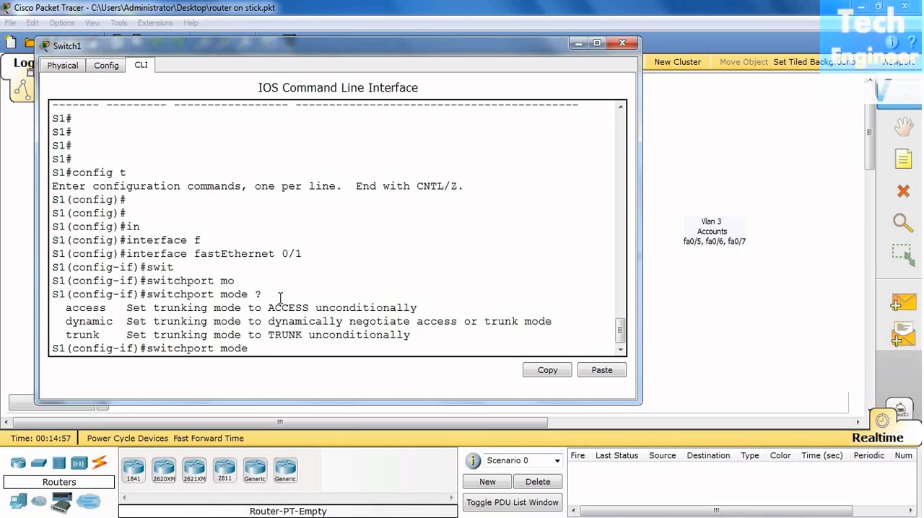
{"action": "type", "text": "tr"}
{"action": "key", "text": "Tab"}
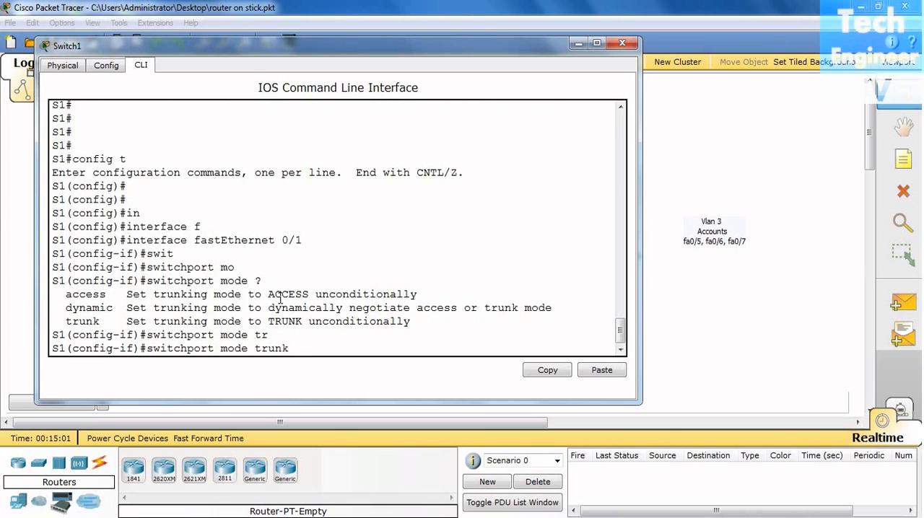
{"action": "key", "text": "Return"}
{"action": "key", "text": "Return"}
{"action": "key", "text": "Return"}
{"action": "key", "text": "Return"}
{"action": "key", "text": "Return"}
{"action": "key", "text": "Return"}
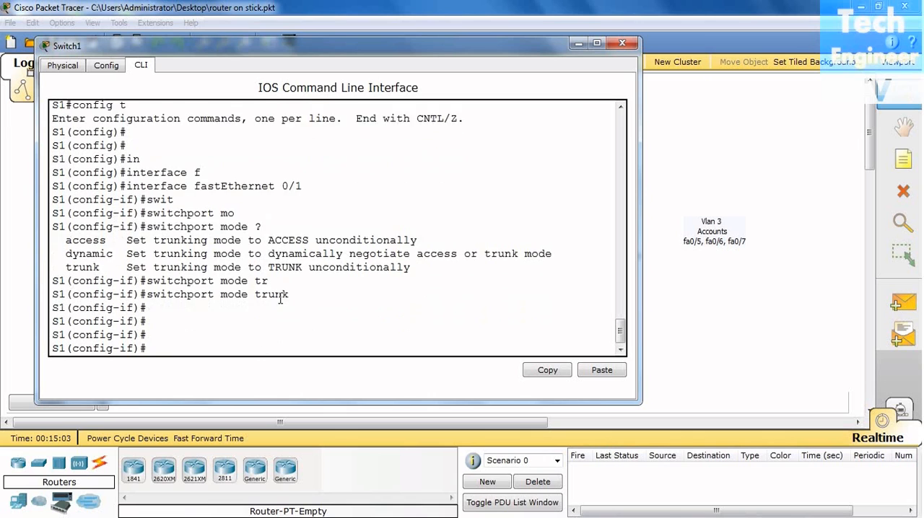
Return Switch1 to privileged EXEC mode and close its window.
{"action": "key", "text": "ctrl+z"}
{"action": "key", "text": "Return"}
{"action": "key", "text": "Return"}
{"action": "key", "text": "Return"}
{"action": "key", "text": "Return"}
{"action": "key", "text": "Return"}
{"action": "key", "text": "Return"}
{"action": "key", "text": "Return"}
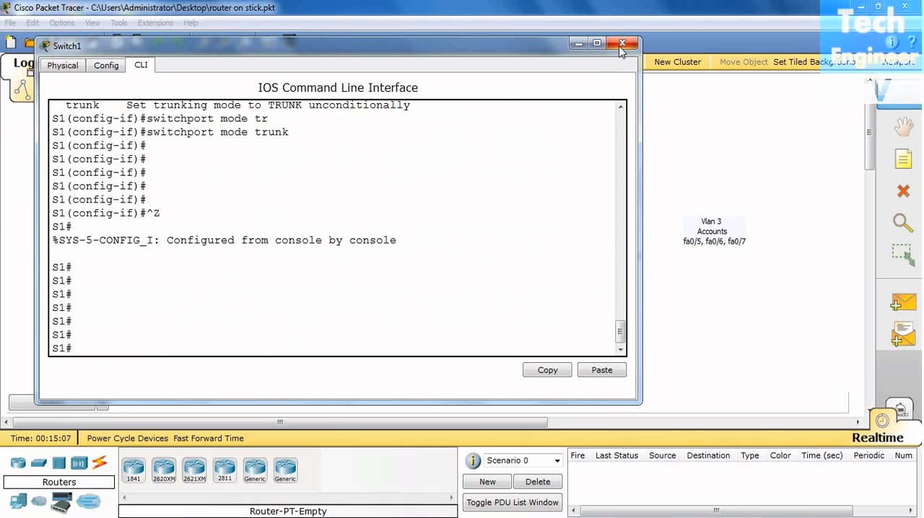
{"action": "scroll", "coordinate": [457, 336], "scroll_direction": "up", "scroll_amount": 4}
{"action": "scroll", "coordinate": [456, 335], "scroll_direction": "down", "scroll_amount": 10}
{"action": "scroll", "coordinate": [456, 336], "scroll_direction": "up", "scroll_amount": 2}
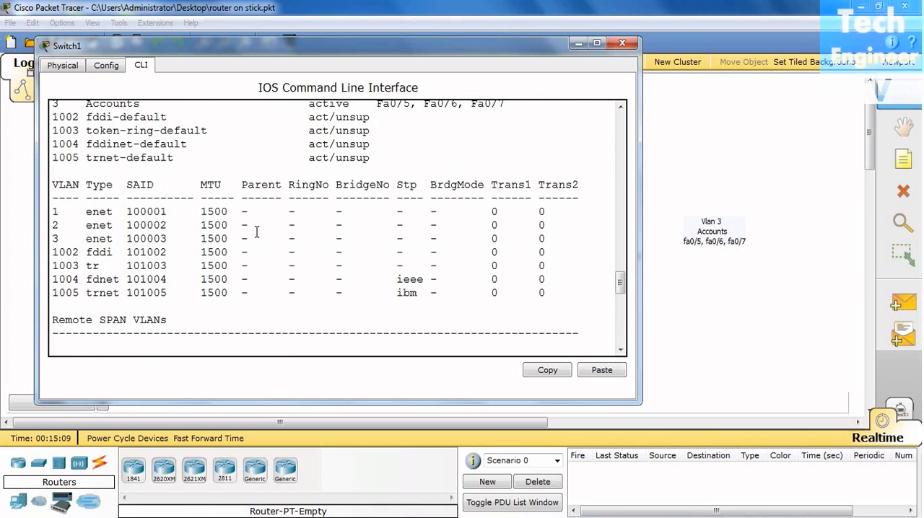
{"action": "left_click", "coordinate": [622, 45]}
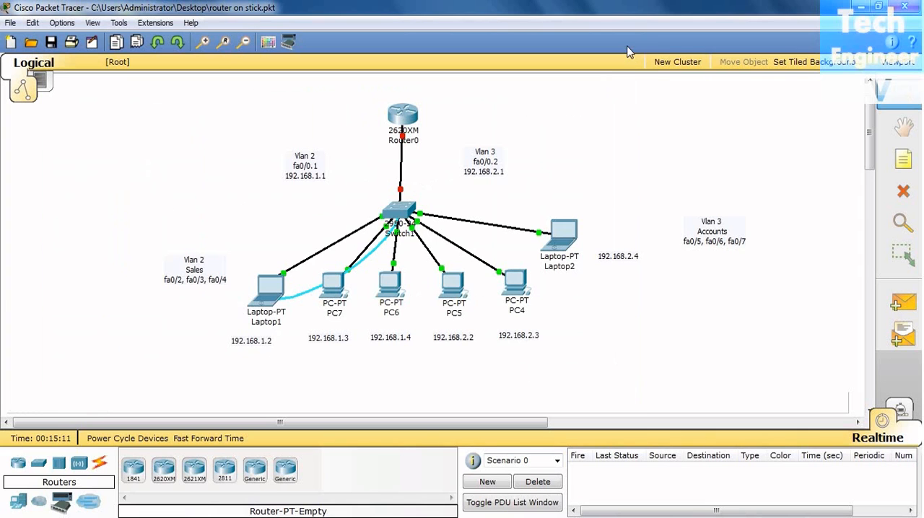
Open Router0's command line interface and bring up its user prompt.
{"action": "left_click", "coordinate": [402, 116]}
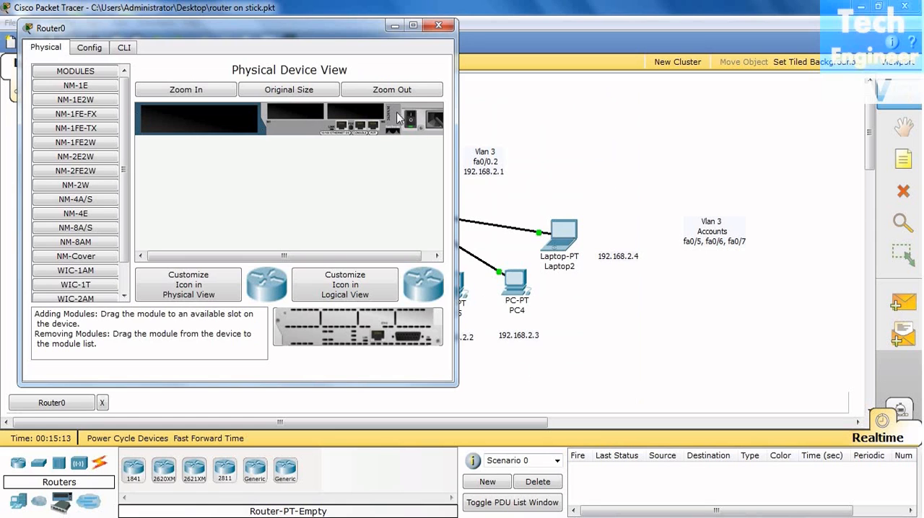
{"action": "left_click_drag", "start_coordinate": [328, 32], "coordinate": [376, 74]}
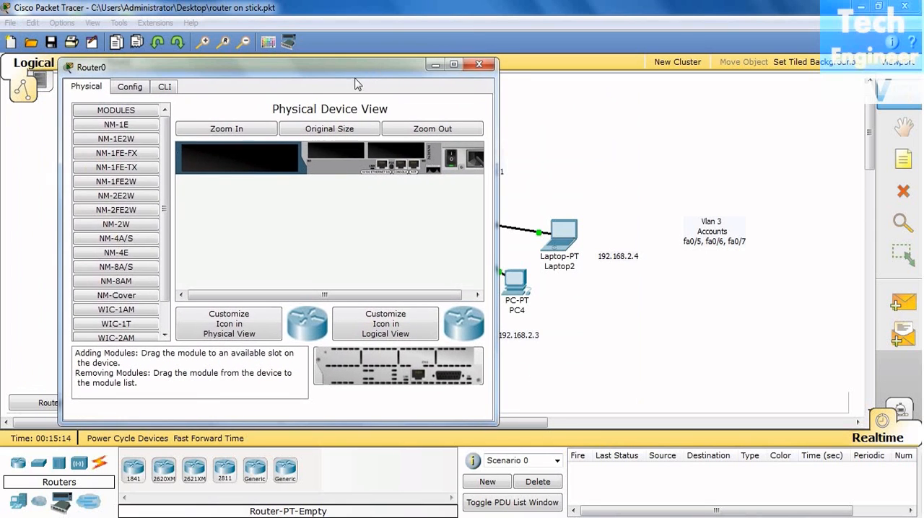
{"action": "left_click", "coordinate": [165, 87]}
{"action": "key", "text": "Return"}
{"action": "key", "text": "Return"}
{"action": "key", "text": "Return"}
{"action": "key", "text": "Return"}
{"action": "key", "text": "Return"}
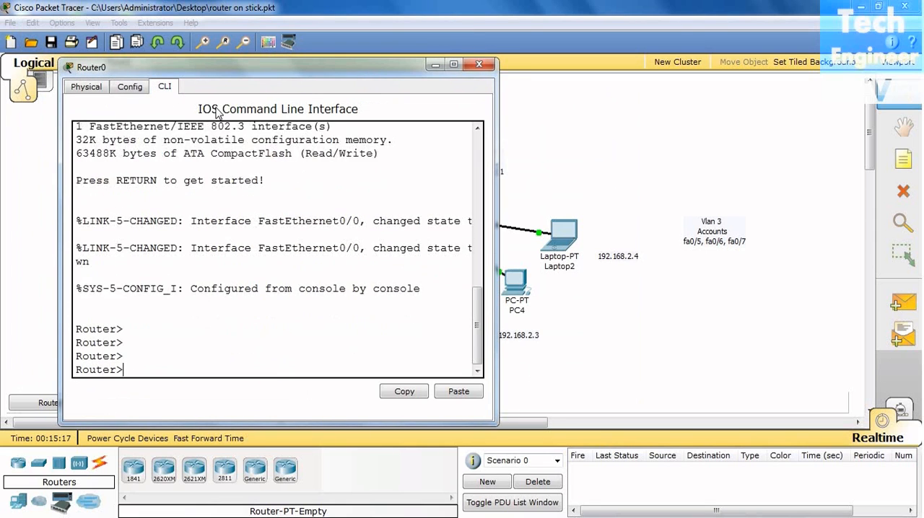
Enter privileged EXEC mode and global configuration mode on Router0 with en and config t.
{"action": "type", "text": "en"}
{"action": "key", "text": "Return"}
{"action": "key", "text": "Return"}
{"action": "type", "text": "config t"}
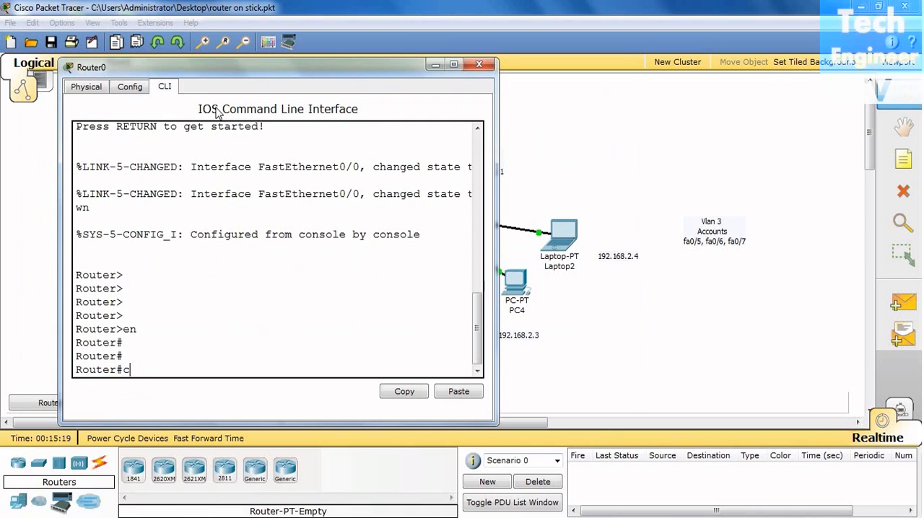
Set Router0's hostname to R.
{"action": "key", "text": "Return"}
{"action": "key", "text": "Return"}
{"action": "key", "text": "Return"}
{"action": "key", "text": "Return"}
{"action": "type", "text": "host"}
{"action": "key", "text": "Tab"}
{"action": "type", "text": "R1"}
{"action": "key", "text": "BackSpace"}
{"action": "key", "text": "Return"}
{"action": "key", "text": "Return"}
{"action": "key", "text": "Return"}
{"action": "key", "text": "Return"}
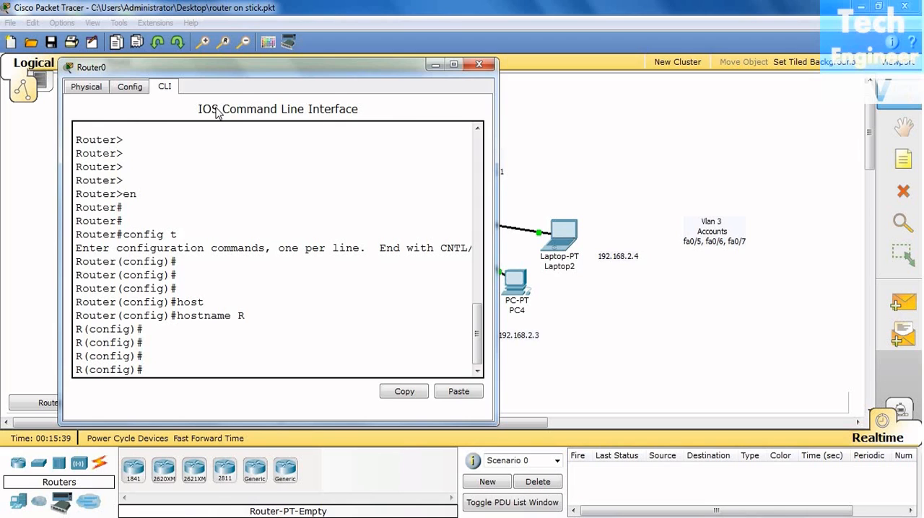
Enter interface configuration for fastEthernet 0/0 on the router.
{"action": "type", "text": "in"}
{"action": "key", "text": "Tab"}
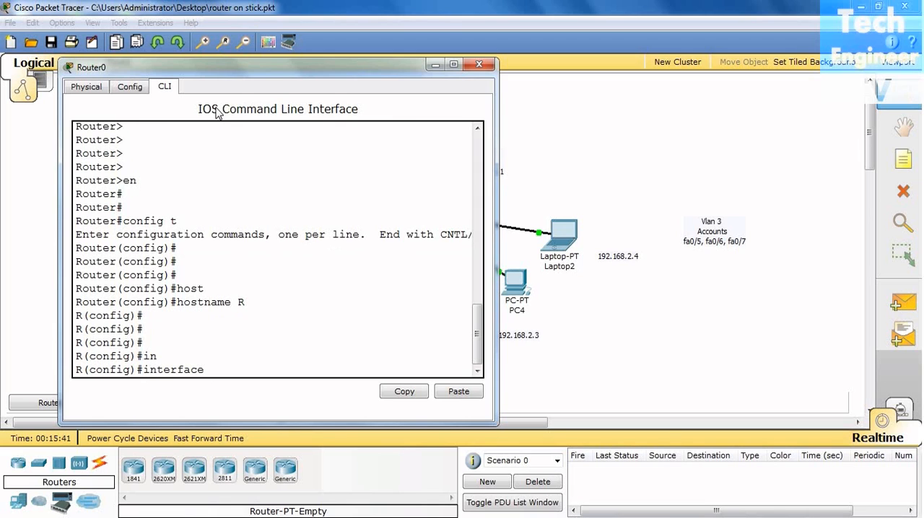
{"action": "type", "text": "f"}
{"action": "key", "text": "Tab"}
{"action": "type", "text": "0/0"}
{"action": "key", "text": "Return"}
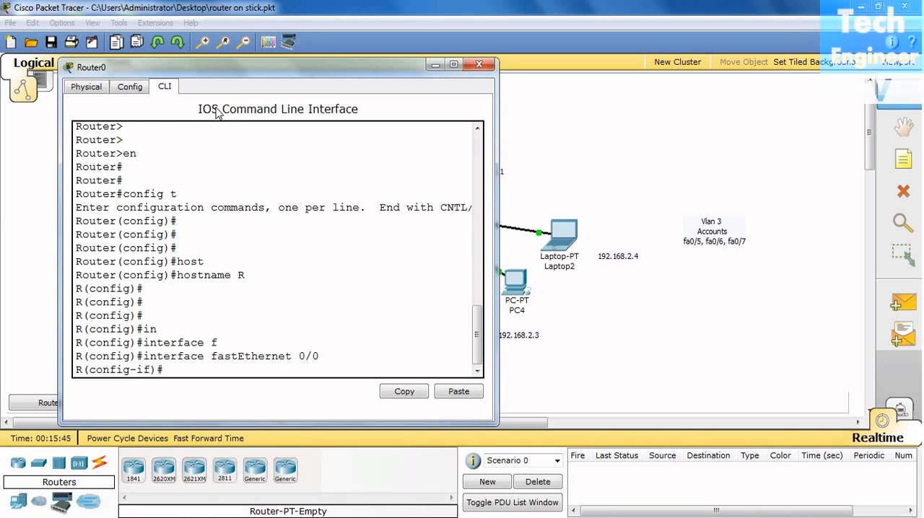
Check the router's port in the topology and enable fastEthernet 0/0 with no shutdown.
{"action": "left_click", "coordinate": [631, 345]}
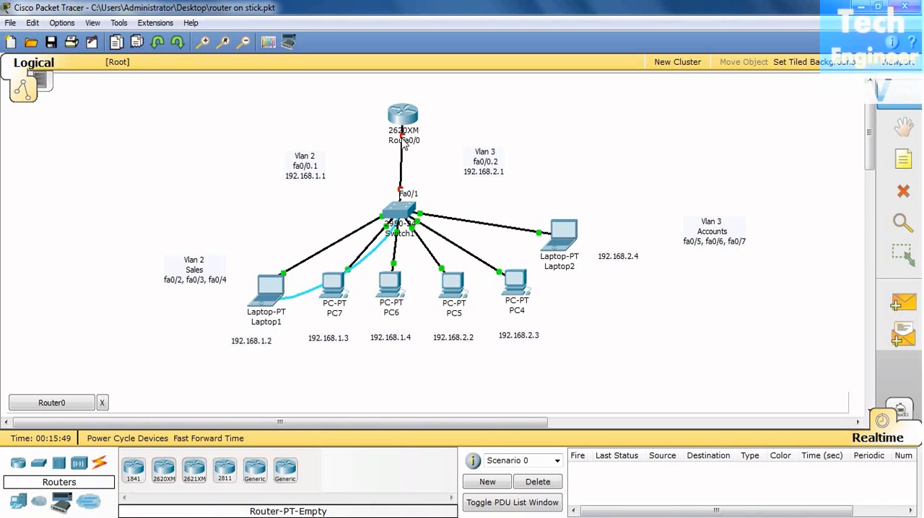
{"action": "left_click", "coordinate": [62, 404]}
{"action": "type", "text": "no sh"}
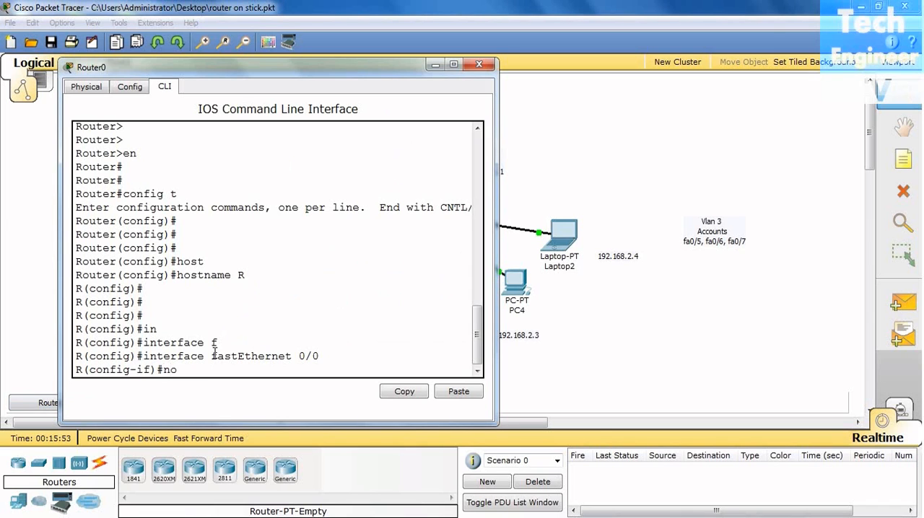
{"action": "key", "text": "Tab"}
{"action": "key", "text": "Return"}
Exit interface configuration on the router to global configuration mode.
{"action": "key", "text": "Return"}
{"action": "key", "text": "Return"}
{"action": "key", "text": "Return"}
{"action": "key", "text": "Return"}
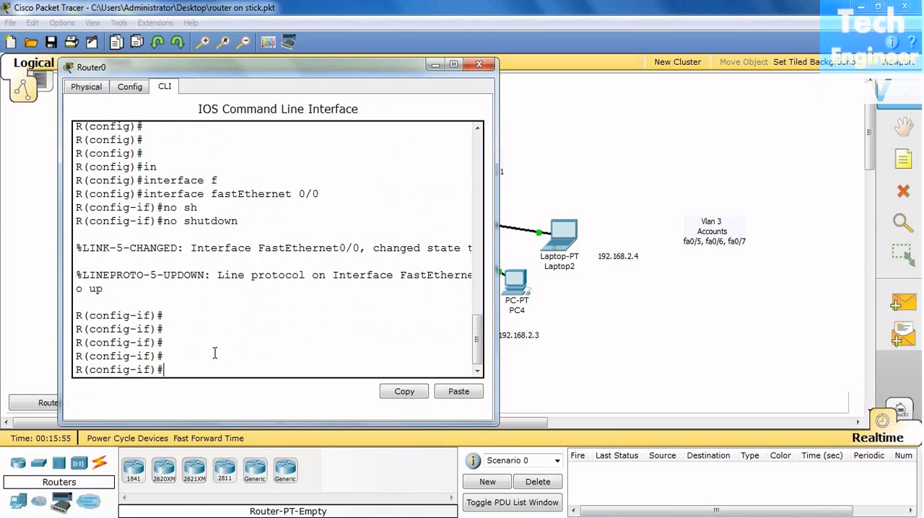
{"action": "type", "text": "exit"}
{"action": "key", "text": "Return"}
{"action": "key", "text": "Return"}
{"action": "key", "text": "Return"}
{"action": "key", "text": "Return"}
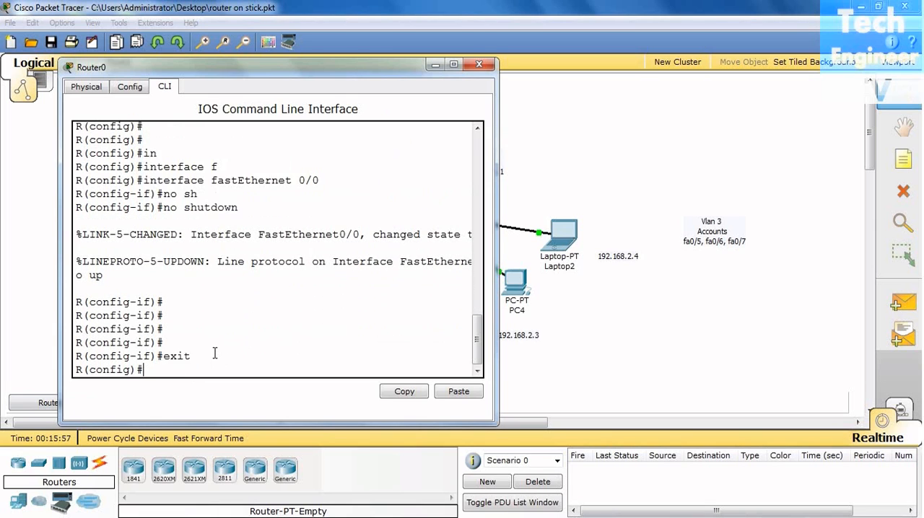
Enter configuration for subinterface fastEthernet 0/0.1 on the router.
{"action": "left_click", "coordinate": [748, 374]}
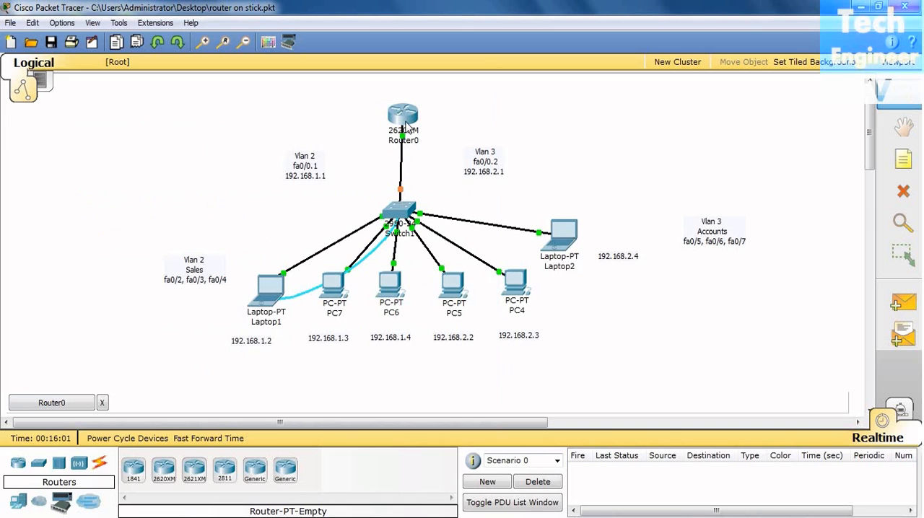
{"action": "left_click", "coordinate": [61, 405]}
{"action": "left_click_drag", "start_coordinate": [497, 249], "coordinate": [661, 251]}
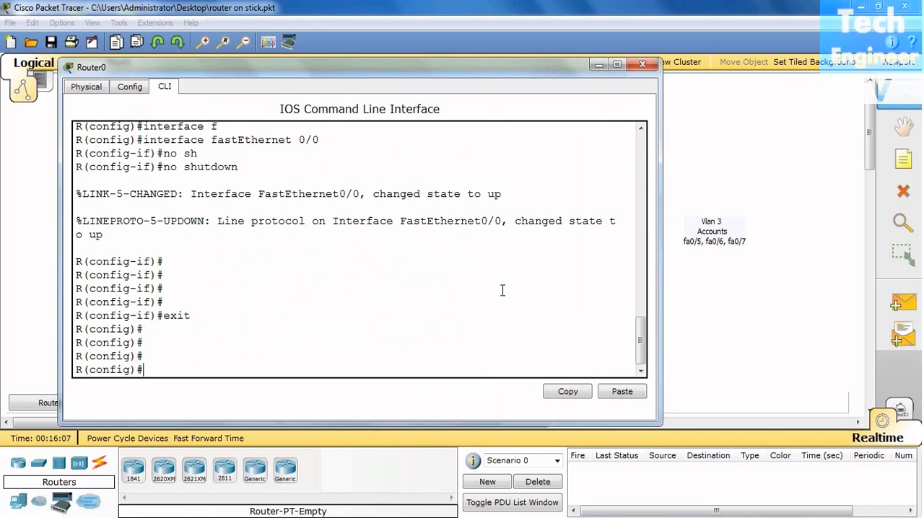
{"action": "type", "text": "int"}
{"action": "key", "text": "Tab"}
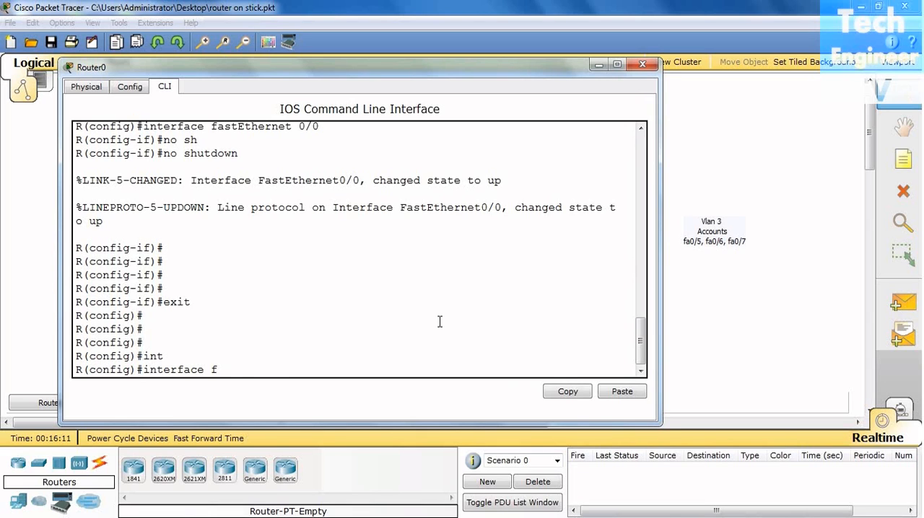
{"action": "type", "text": "f"}
{"action": "key", "text": "Tab"}
{"action": "type", "text": "0/"}
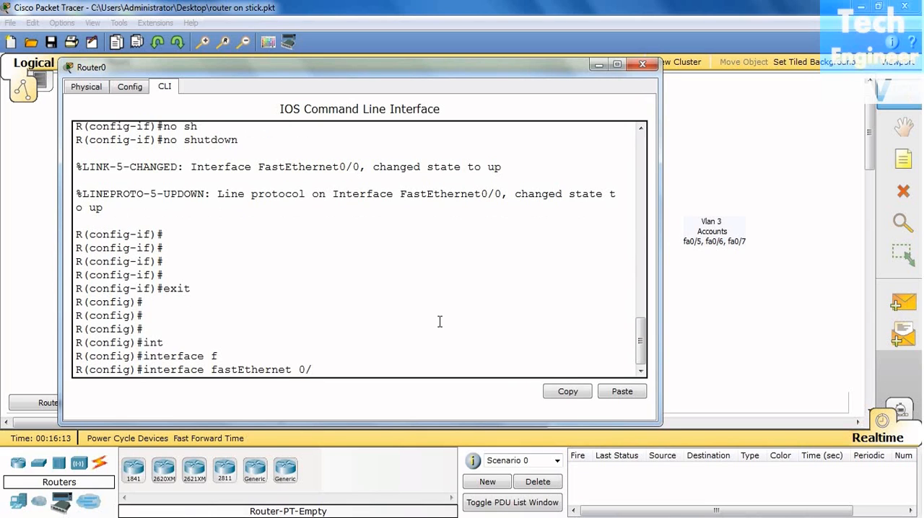
{"action": "type", "text": "0.1"}
{"action": "key", "text": "Return"}
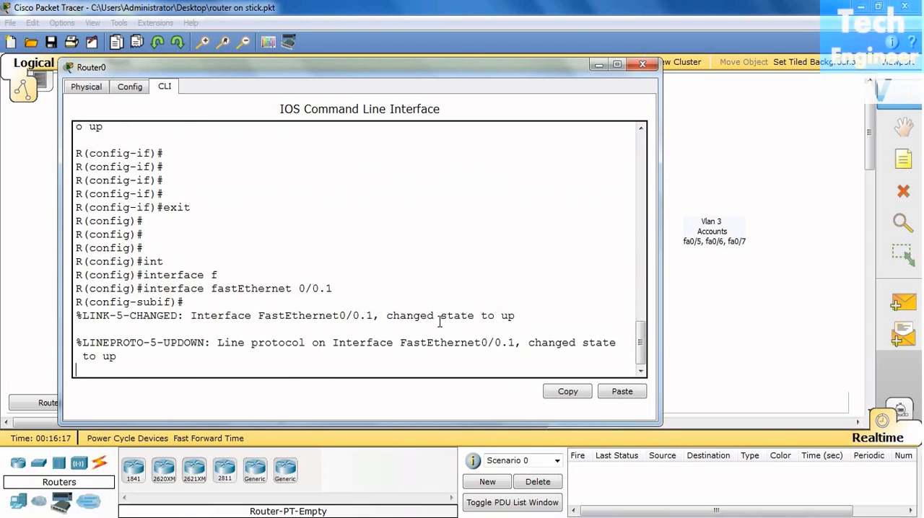
{"action": "key", "text": "Return"}
{"action": "key", "text": "Return"}
{"action": "key", "text": "Return"}
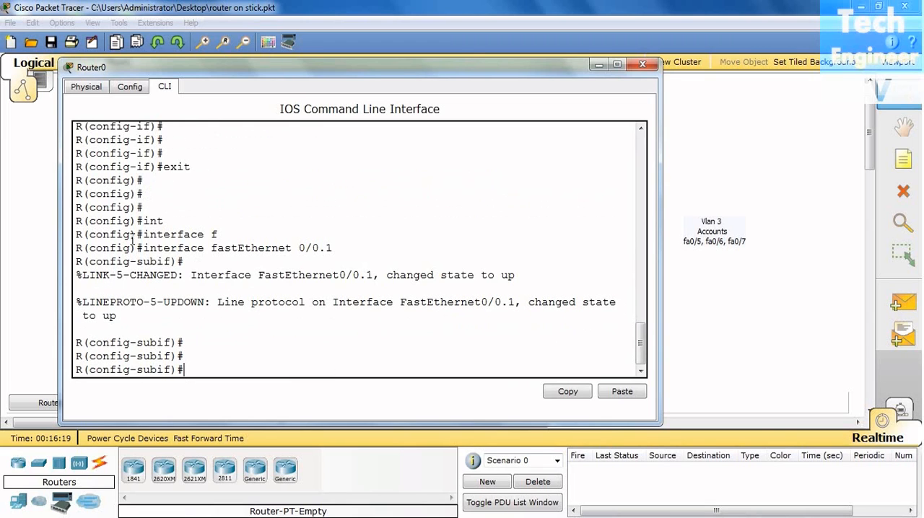
Check the VLAN labels and planned subinterface addresses in the network topology.
{"action": "left_click", "coordinate": [711, 316]}
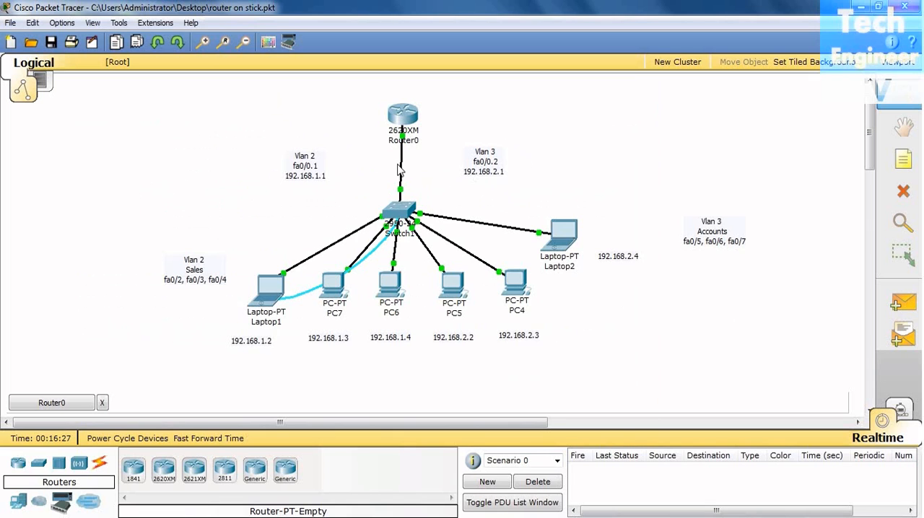
{"action": "left_click", "coordinate": [52, 403]}
{"action": "left_click", "coordinate": [731, 334]}
{"action": "left_click", "coordinate": [52, 402]}
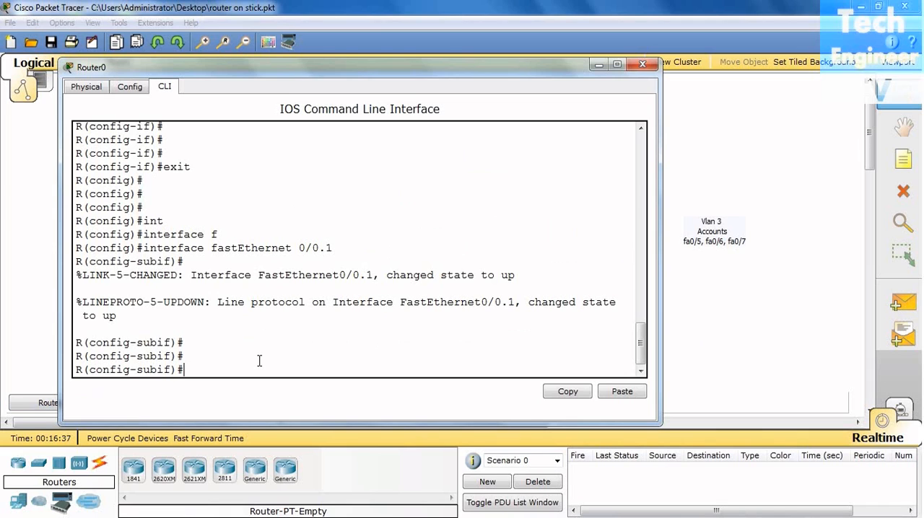
Set subinterface fastEthernet 0/0.1 to dot1Q encapsulation for VLAN 2.
{"action": "type", "text": "emn"}
{"action": "key", "text": "Tab"}
{"action": "key", "text": "BackSpace"}
{"action": "key", "text": "BackSpace"}
{"action": "type", "text": "mn"}
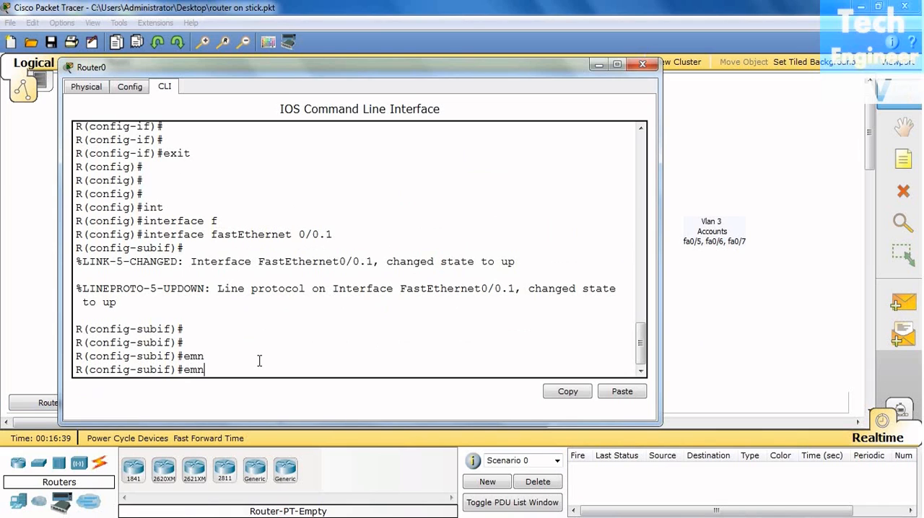
{"action": "key", "text": "Tab"}
{"action": "key", "text": "BackSpace"}
{"action": "key", "text": "BackSpace"}
{"action": "type", "text": "n"}
{"action": "key", "text": "Tab"}
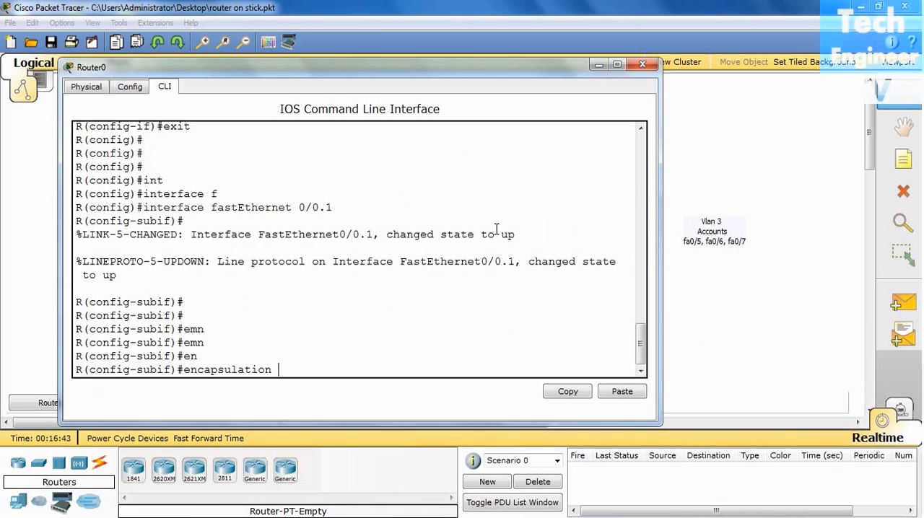
{"action": "type", "text": "do"}
{"action": "key", "text": "Tab"}
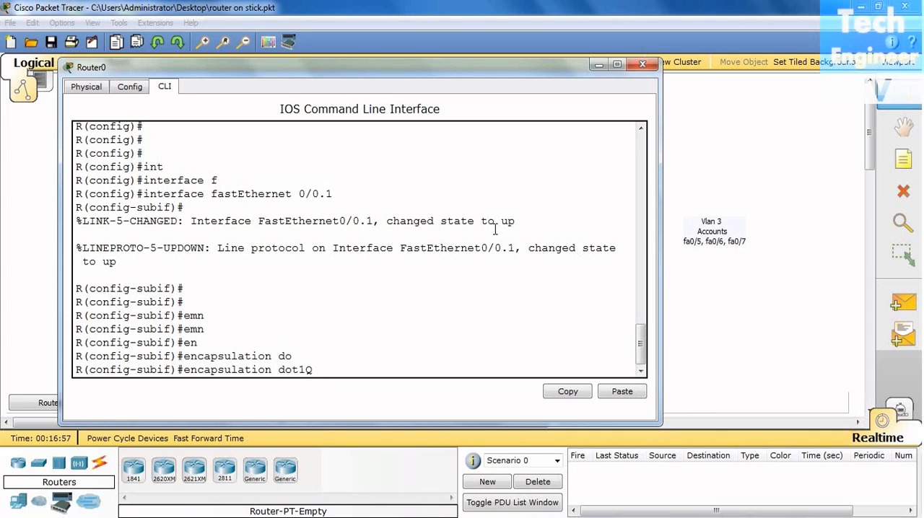
{"action": "type", "text": "2"}
{"action": "key", "text": "Return"}
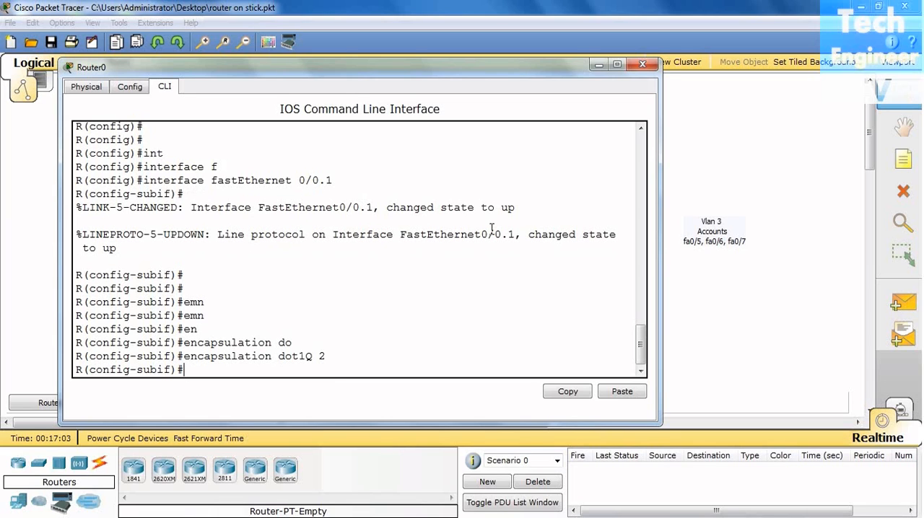
Assign IP address 192.168.1.1 with mask 255.255.255.0 to subinterface fastEthernet 0/0.1.
{"action": "type", "text": "ip a"}
{"action": "key", "text": "Tab"}
{"action": "type", "text": "dd"}
{"action": "key", "text": "Tab"}
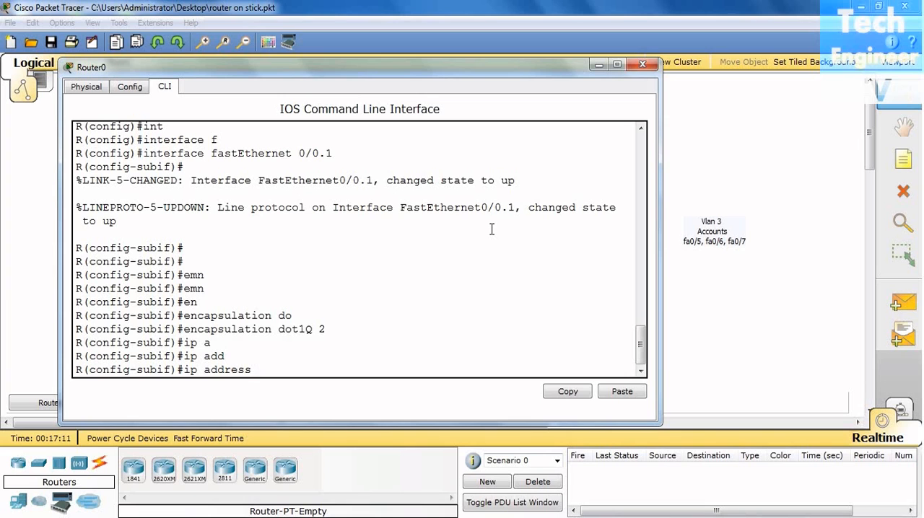
{"action": "left_click_drag", "start_coordinate": [420, 72], "coordinate": [729, 61]}
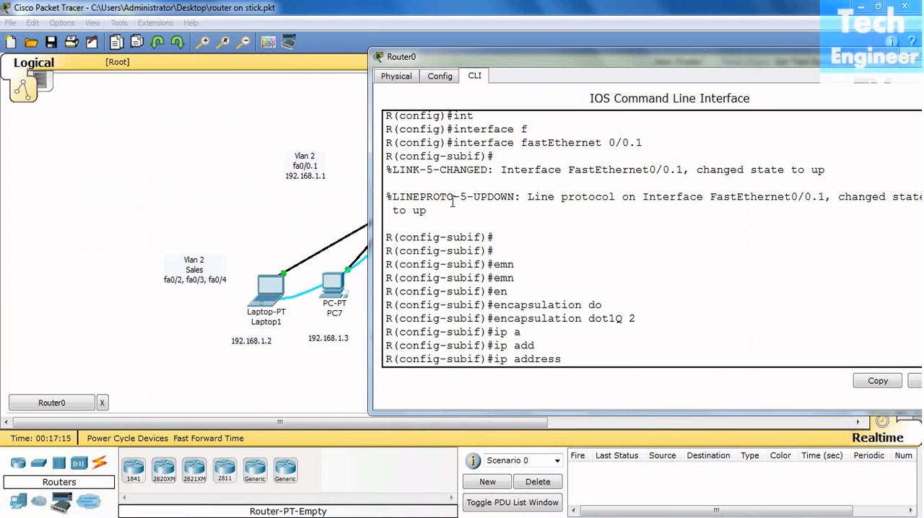
{"action": "type", "text": "192.168.1.1"}
{"action": "type", "text": "255.25"}
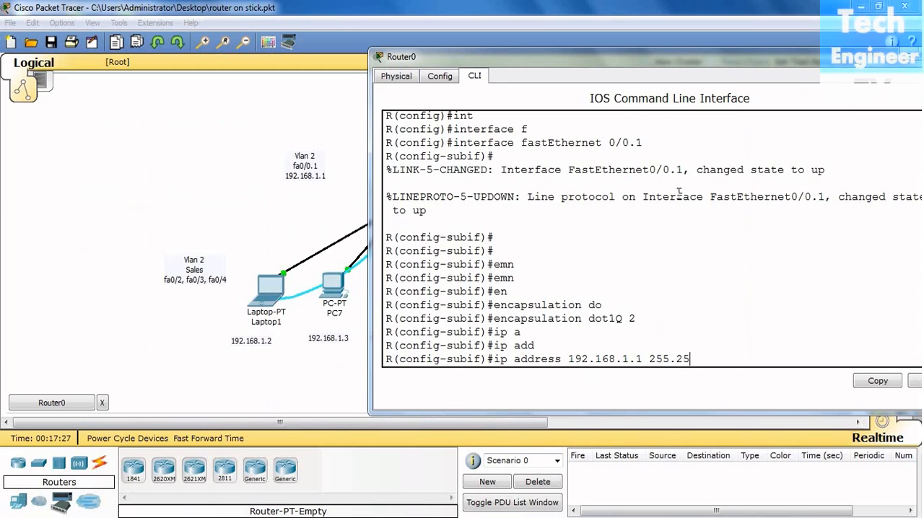
{"action": "type", "text": "5.255.0"}
{"action": "key", "text": "Return"}
{"action": "key", "text": "Return"}
{"action": "key", "text": "Return"}
{"action": "key", "text": "Return"}
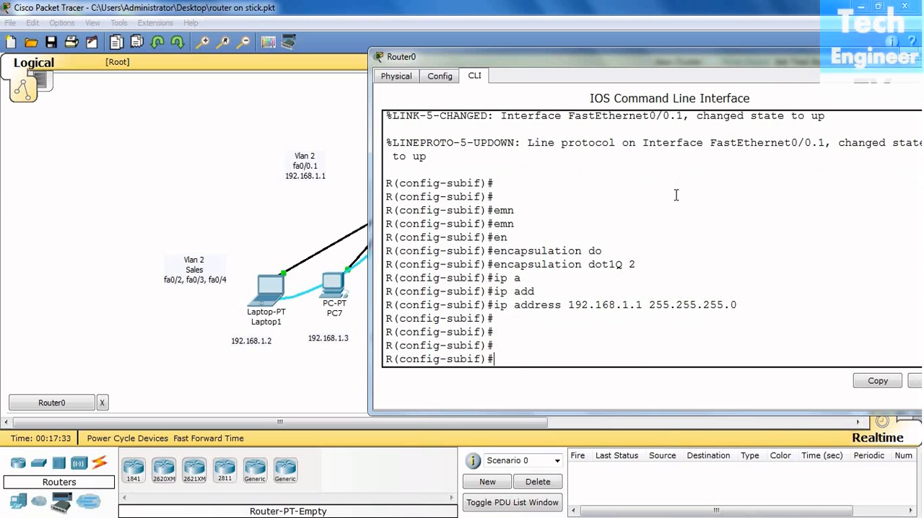
Exit the fastEthernet 0/0.1 subinterface to global configuration mode.
{"action": "type", "text": "exit"}
{"action": "key", "text": "Return"}
{"action": "key", "text": "Return"}
{"action": "key", "text": "Return"}
{"action": "key", "text": "Return"}
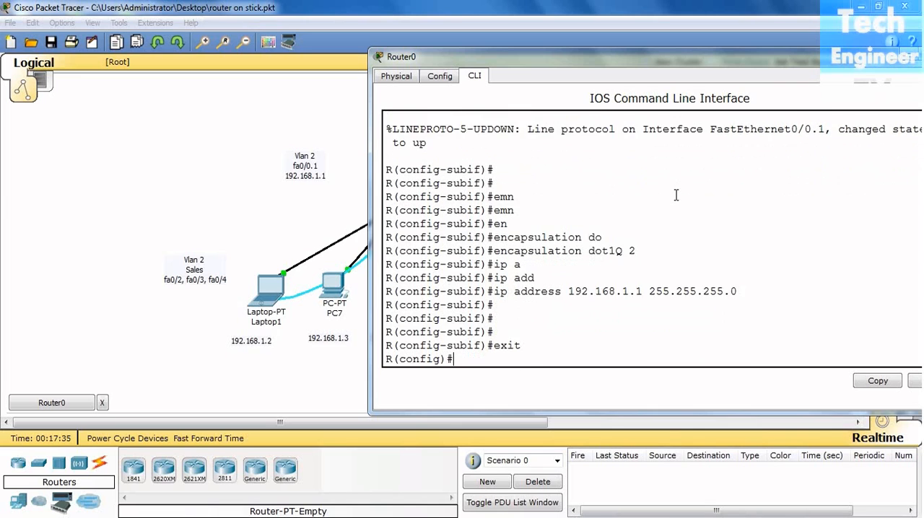
{"action": "key", "text": "Return"}
Check the VLAN 3 label in the topology and enter configuration for subinterface fastEthernet 0/0.2.
{"action": "left_click_drag", "start_coordinate": [598, 53], "coordinate": [318, 208]}
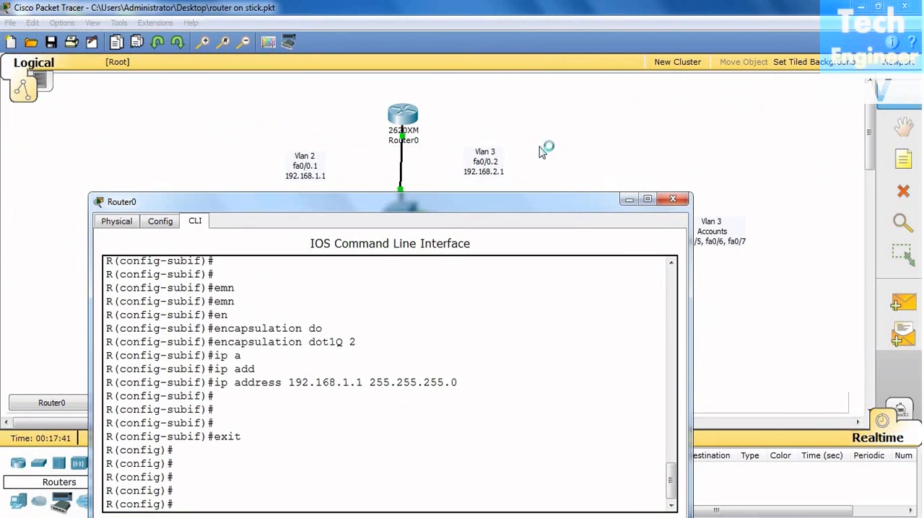
{"action": "left_click_drag", "start_coordinate": [540, 212], "coordinate": [484, 76]}
{"action": "type", "text": "in"}
{"action": "key", "text": "Tab"}
{"action": "type", "text": "f"}
{"action": "key", "text": "Tab"}
{"action": "type", "text": "0/0.2"}
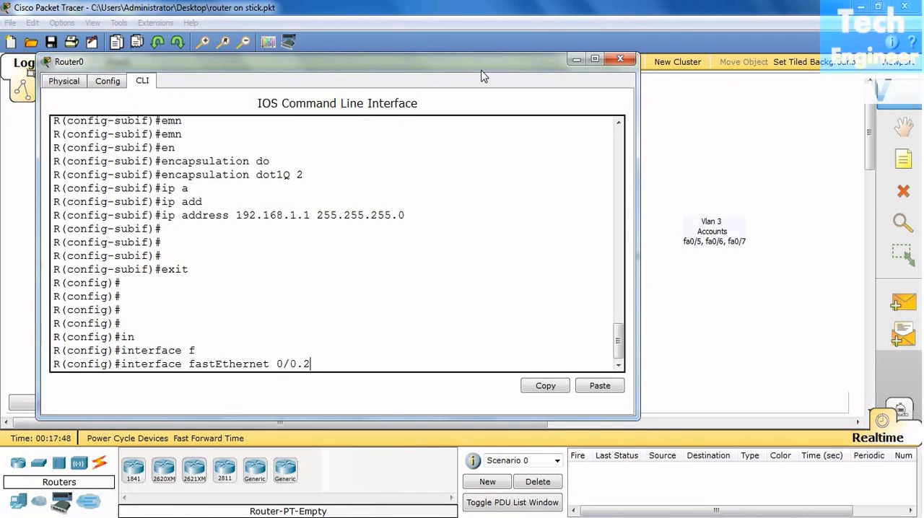
{"action": "key", "text": "Return"}
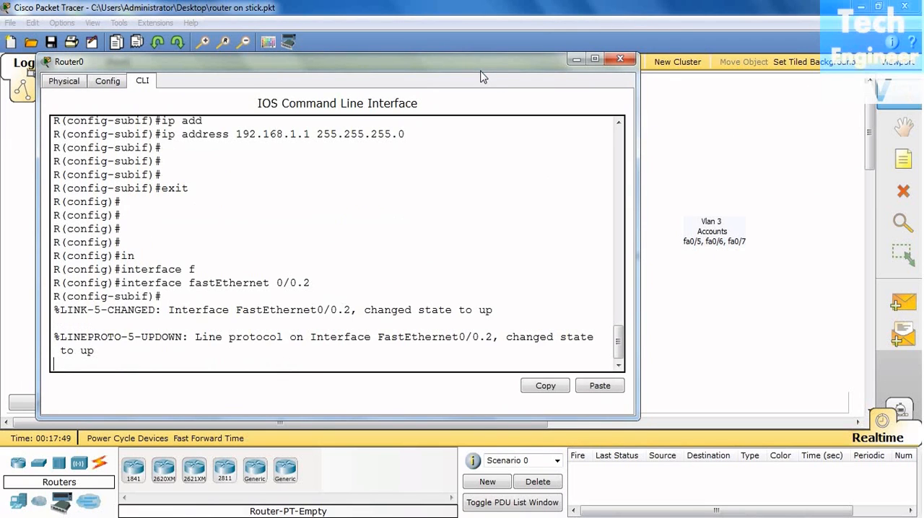
{"action": "key", "text": "Return"}
{"action": "key", "text": "Return"}
{"action": "key", "text": "Return"}
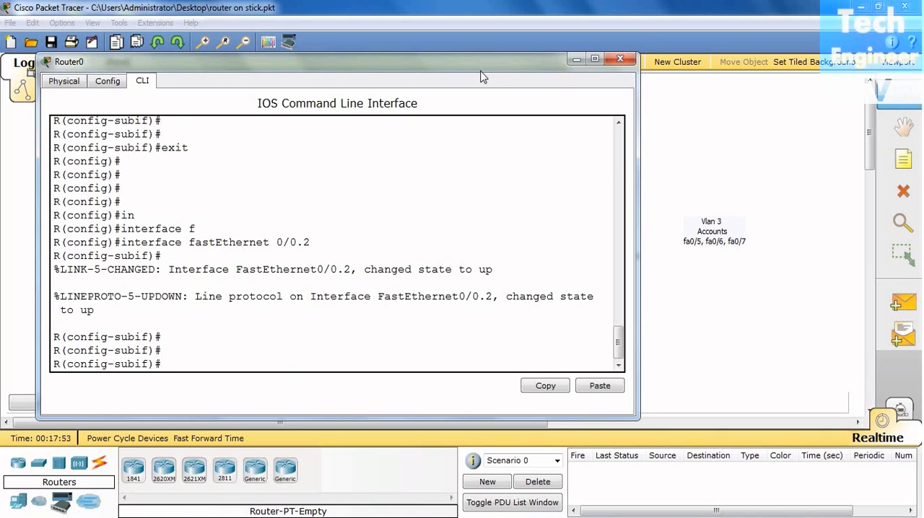
Set subinterface fastEthernet 0/0.2 to dot1Q encapsulation for VLAN 3.
{"action": "type", "text": "en"}
{"action": "key", "text": "Tab"}
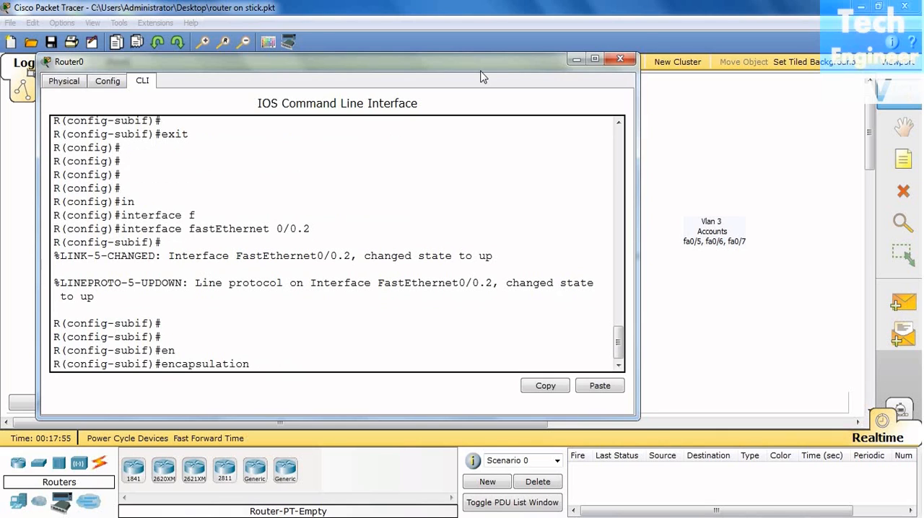
{"action": "type", "text": "do"}
{"action": "key", "text": "Tab"}
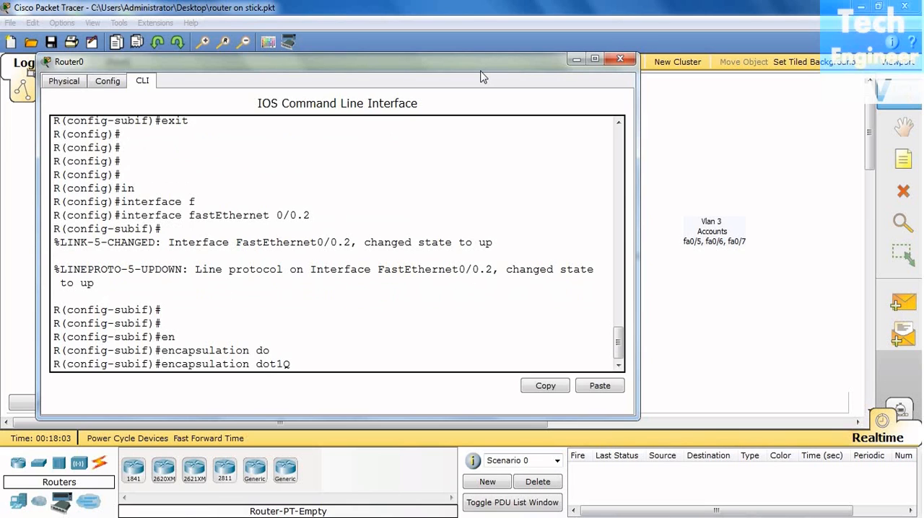
{"action": "type", "text": "3"}
{"action": "key", "text": "Return"}
Assign IP address 192.168.2.1 with mask 255.255.255.0 to subinterface fastEthernet 0/0.2, reviewing the earlier subinterface commands for comparison.
{"action": "type", "text": "ip"}
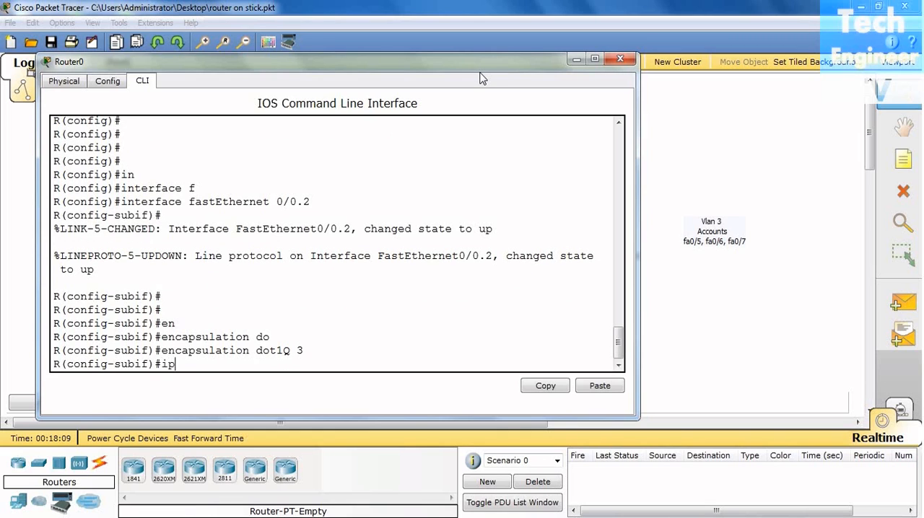
{"action": "type", "text": " add"}
{"action": "key", "text": "Tab"}
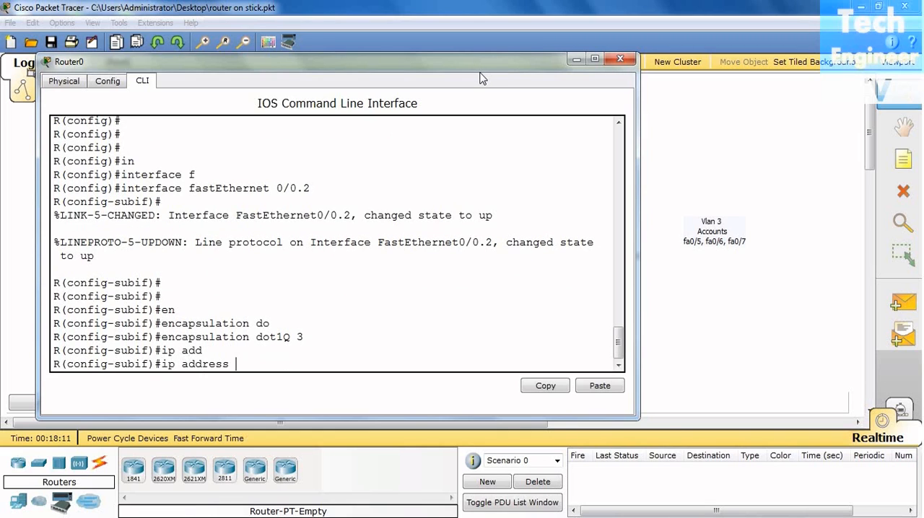
{"action": "type", "text": "1"}
{"action": "type", "text": ".168.2.1"}
{"action": "scroll", "coordinate": [523, 188], "scroll_direction": "up", "scroll_amount": 7}
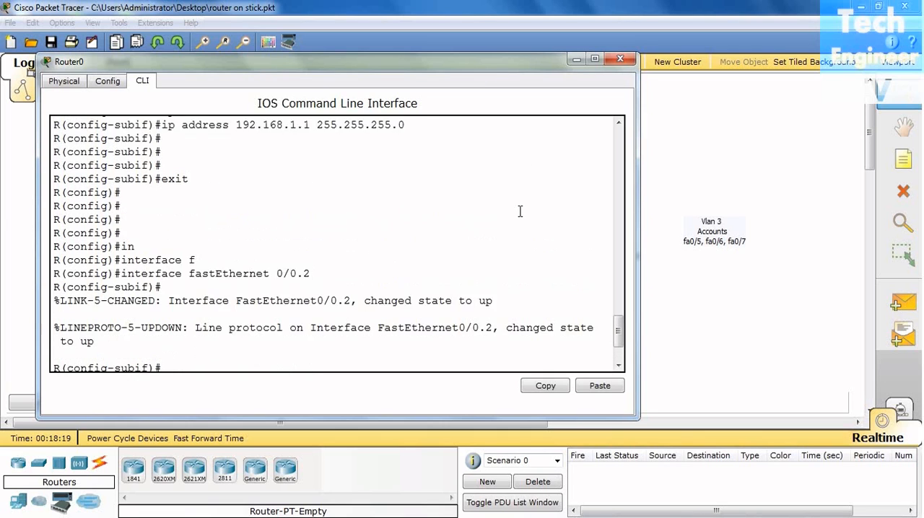
{"action": "scroll", "coordinate": [281, 297], "scroll_direction": "down", "scroll_amount": 2}
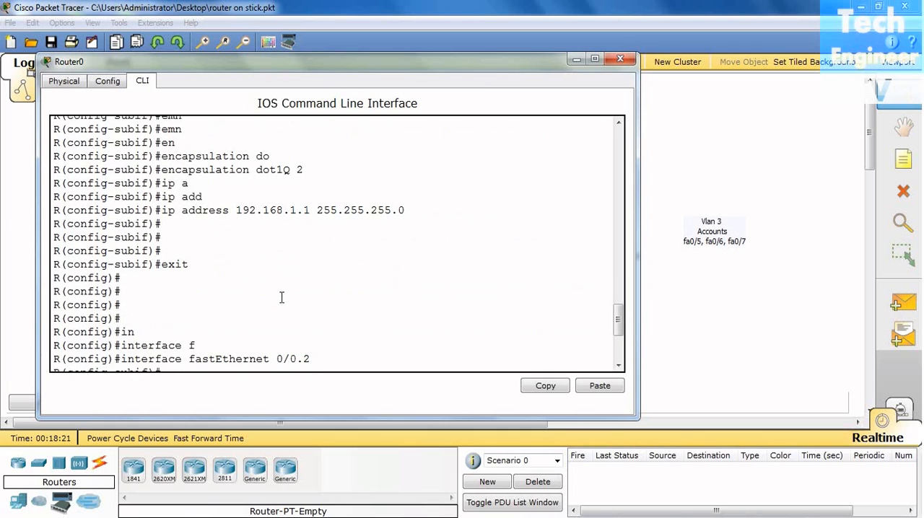
{"action": "scroll", "coordinate": [482, 236], "scroll_direction": "down", "scroll_amount": 4}
{"action": "type", "text": "2"}
{"action": "type", "text": "55.2"}
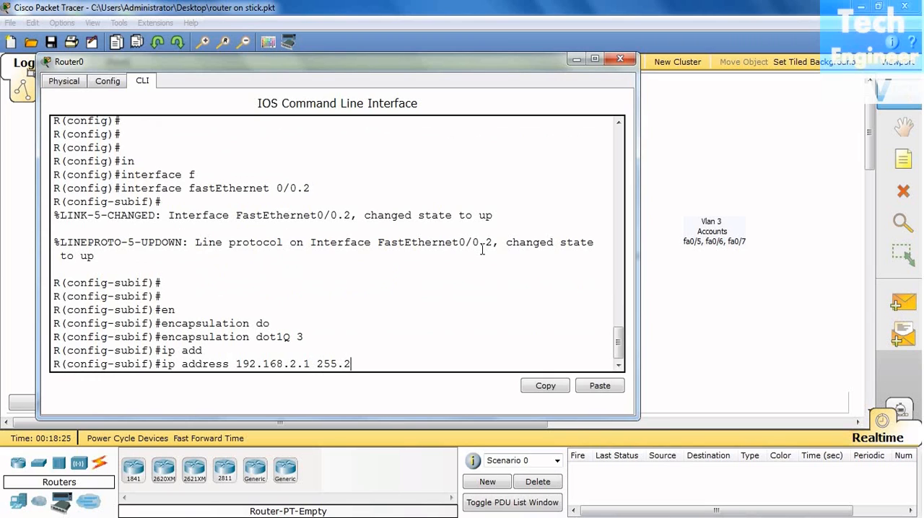
{"action": "type", "text": "55.255.0"}
{"action": "scroll", "coordinate": [487, 263], "scroll_direction": "up", "scroll_amount": 4}
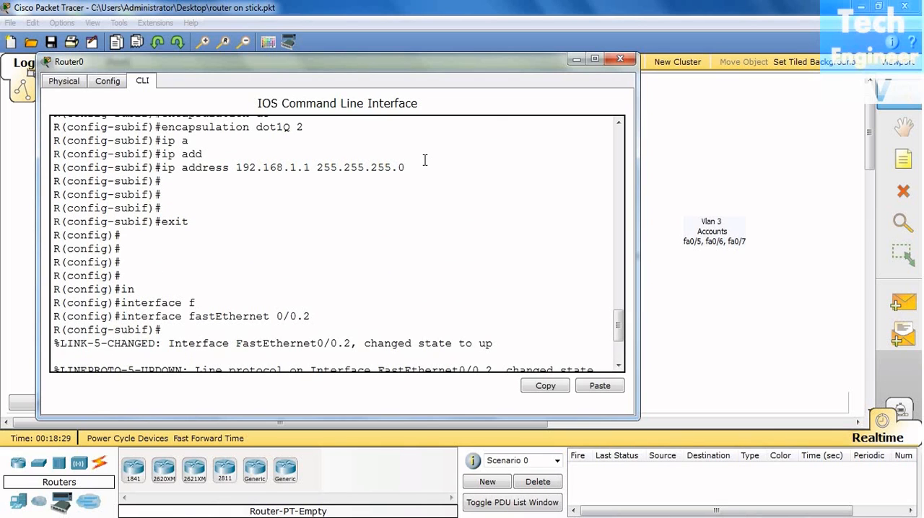
{"action": "scroll", "coordinate": [453, 204], "scroll_direction": "down", "scroll_amount": 4}
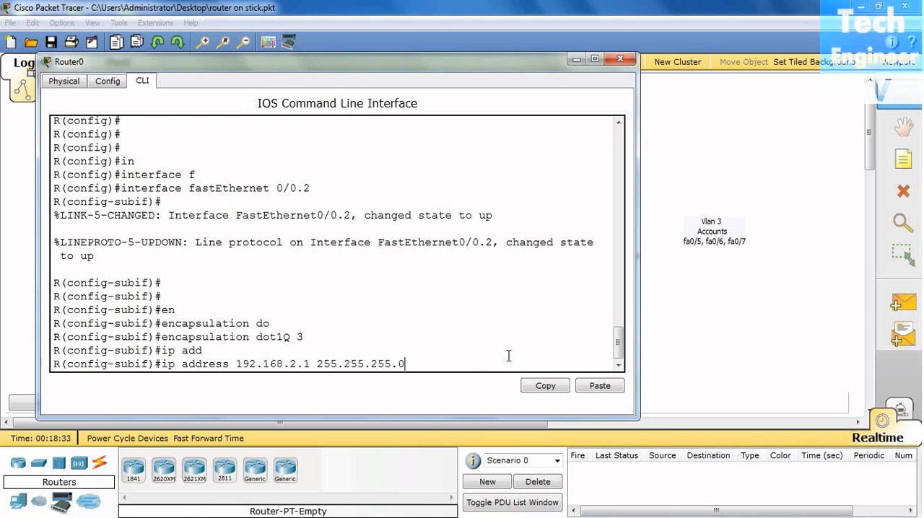
{"action": "key", "text": "Return"}
{"action": "key", "text": "Return"}
{"action": "key", "text": "Return"}
{"action": "key", "text": "Return"}
Exit the fastEthernet 0/0.2 subinterface to global configuration mode and close Router0's window.
{"action": "type", "text": "ex"}
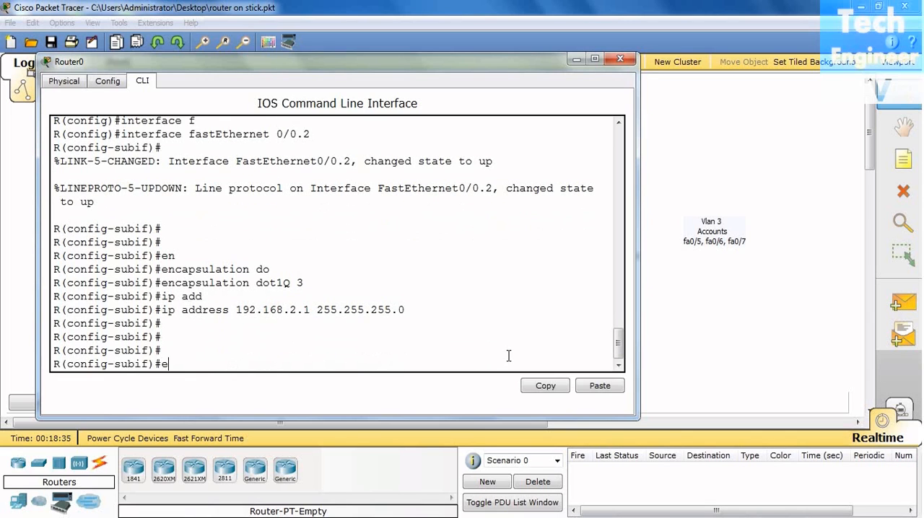
{"action": "key", "text": "Return"}
{"action": "key", "text": "Return"}
{"action": "key", "text": "Return"}
{"action": "key", "text": "Return"}
{"action": "key", "text": "Return"}
{"action": "key", "text": "Return"}
{"action": "key", "text": "Return"}
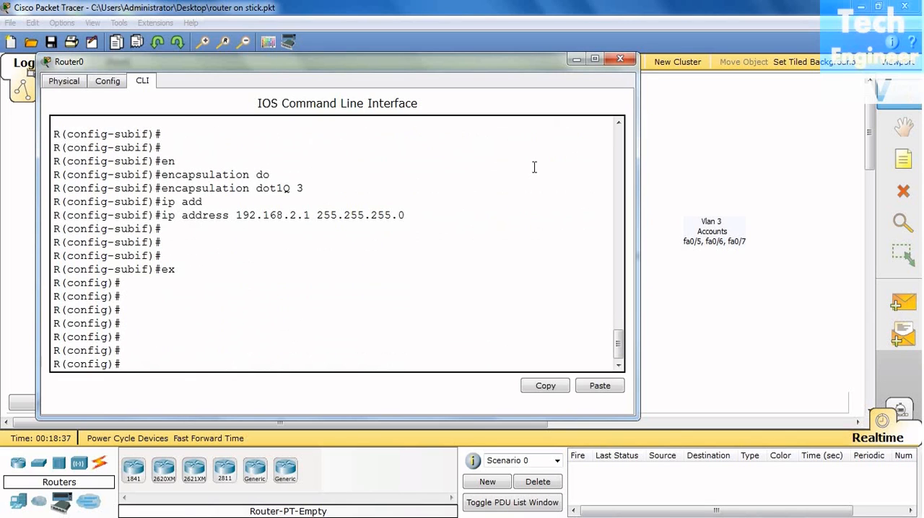
{"action": "left_click", "coordinate": [620, 59]}
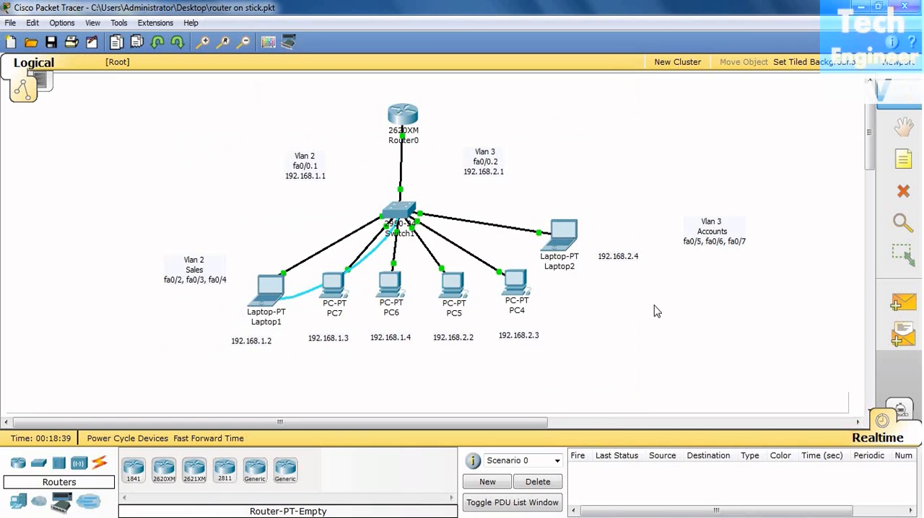
Open the Command Prompt on Laptop1.
{"action": "left_click", "coordinate": [264, 303]}
{"action": "left_click_drag", "start_coordinate": [361, 48], "coordinate": [343, 45]}
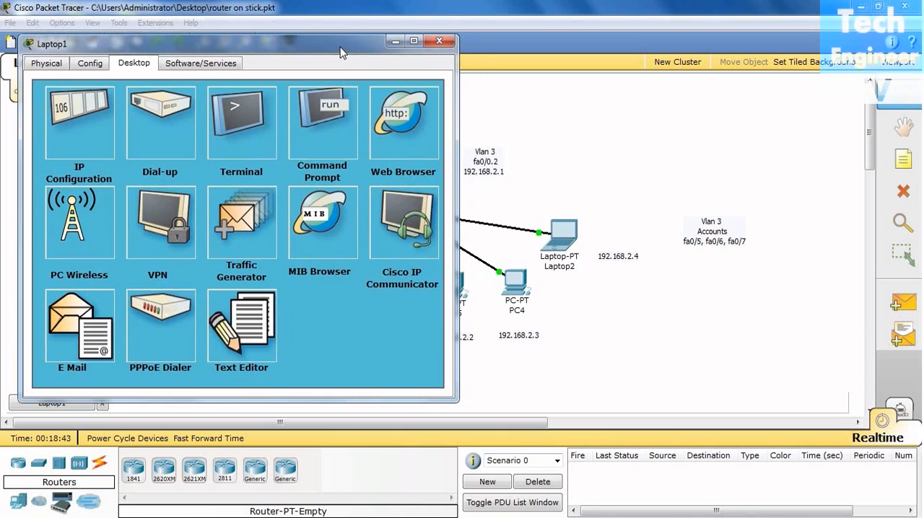
{"action": "left_click", "coordinate": [317, 124]}
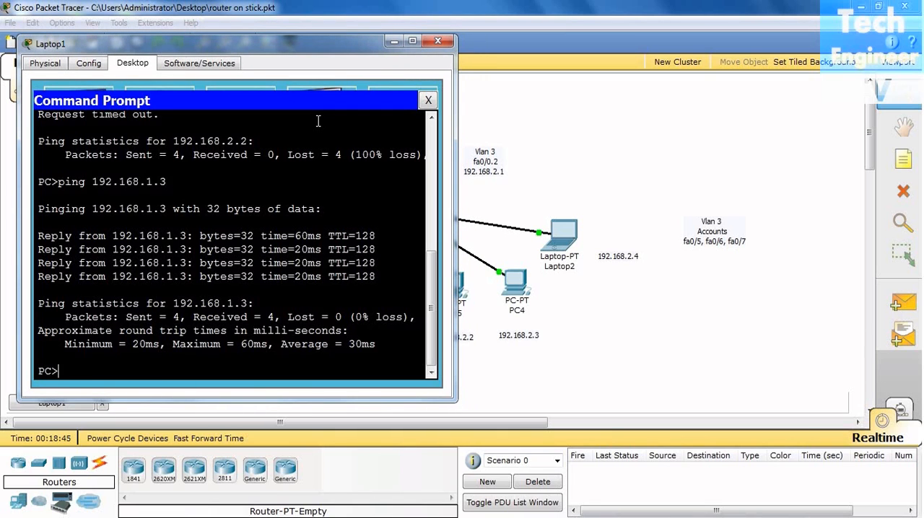
Ping 192.168.2.2 from Laptop1 to test connectivity to PC5 in VLAN 3.
{"action": "key", "text": "Up"}
{"action": "key", "text": "BackSpace"}
{"action": "key", "text": "BackSpace"}
{"action": "key", "text": "BackSpace"}
{"action": "type", "text": "2.2"}
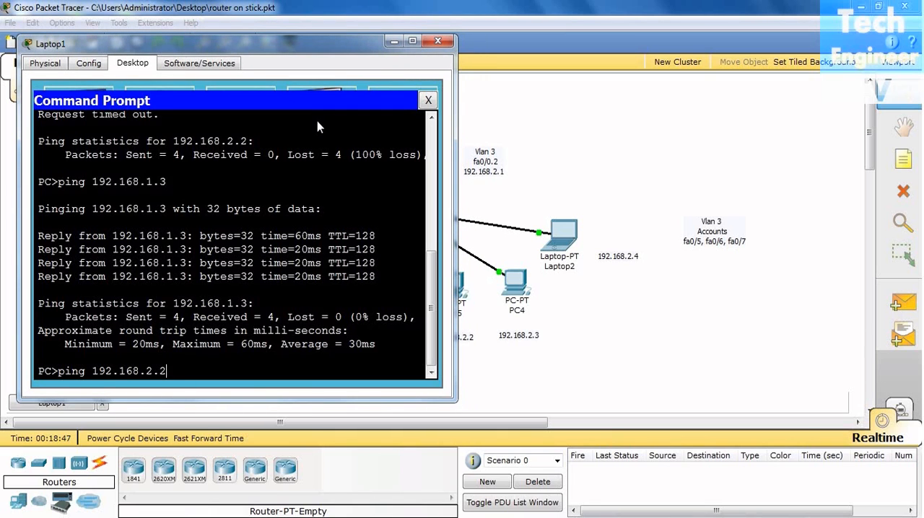
{"action": "key", "text": "Return"}
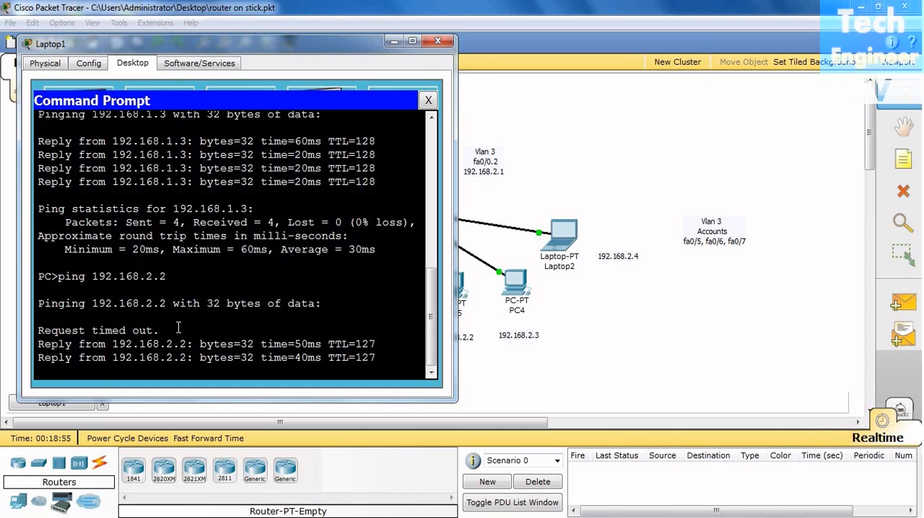
Repeat the ping to 192.168.2.2 from Laptop1, and clear Laptop1's window from the workspace.
{"action": "key", "text": "Up"}
{"action": "key", "text": "Return"}
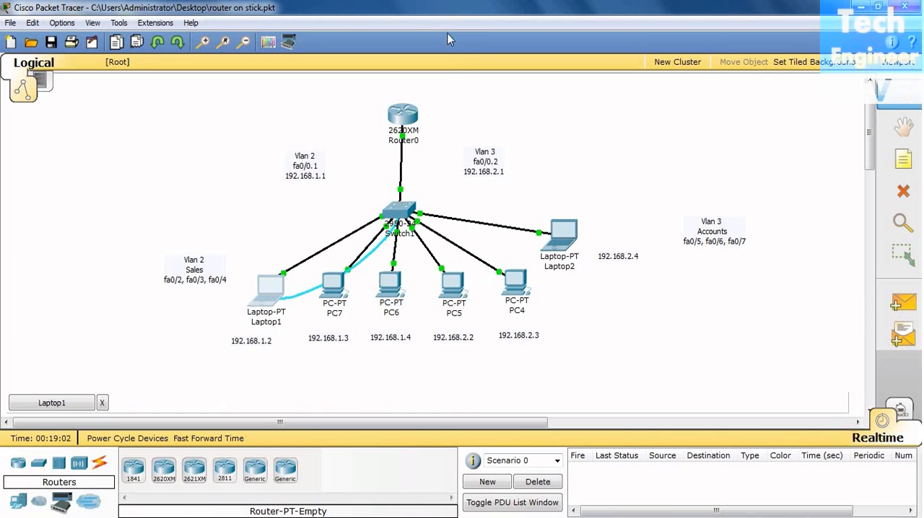
{"action": "left_click", "coordinate": [447, 40]}
Open the Command Prompt on Laptop2, moving its window clear of the VLAN 2 devices.
{"action": "left_click", "coordinate": [563, 244]}
{"action": "left_click_drag", "start_coordinate": [459, 141], "coordinate": [780, 69]}
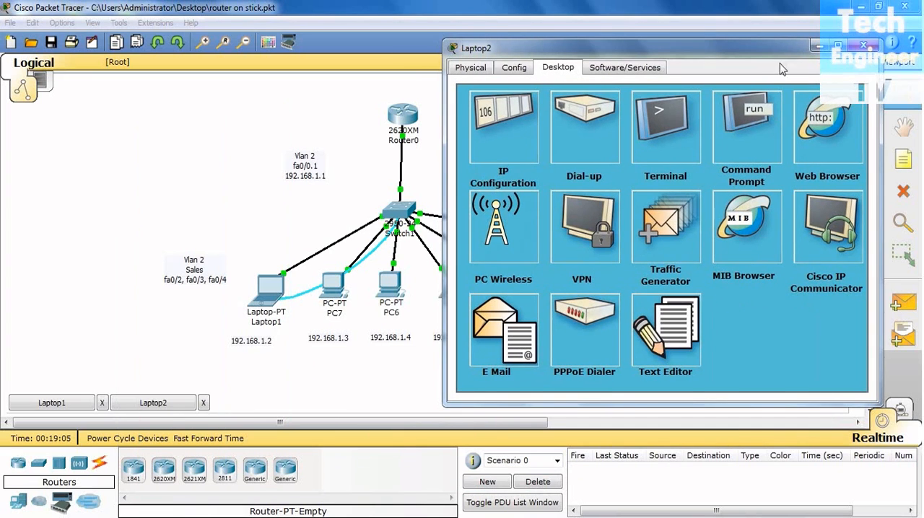
{"action": "left_click", "coordinate": [743, 130]}
Ping Laptop1 at 192.168.1.2 from Laptop2 to test routing from VLAN 3 to VLAN 2, and close Laptop2's window.
{"action": "type", "text": "ping 192"}
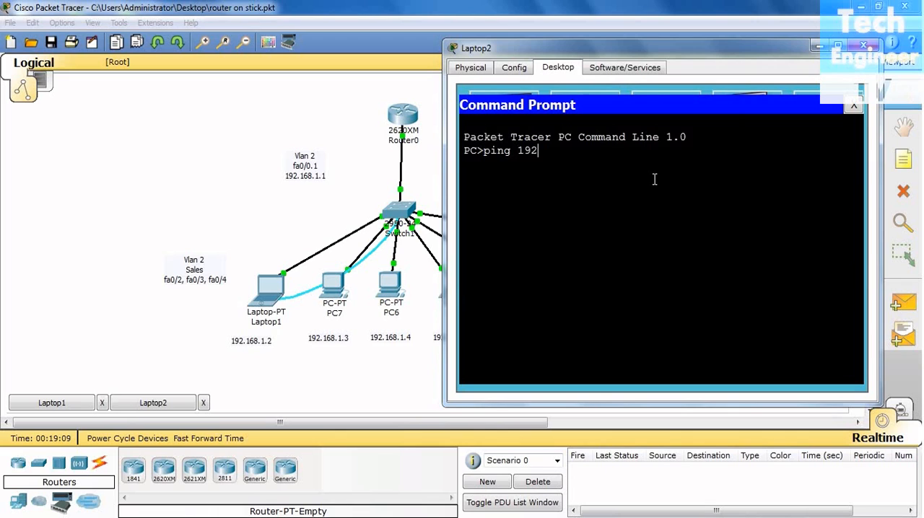
{"action": "type", "text": ".168.1.2"}
{"action": "key", "text": "Return"}
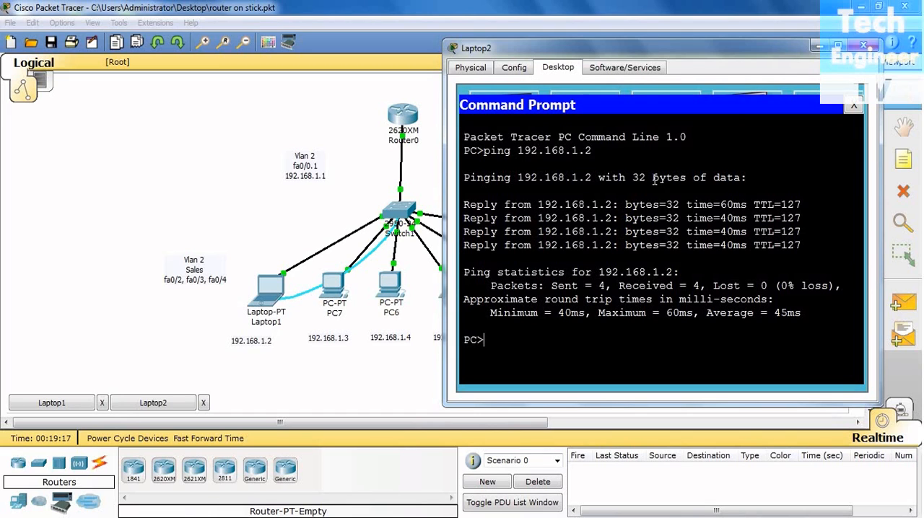
{"action": "left_click", "coordinate": [863, 46]}
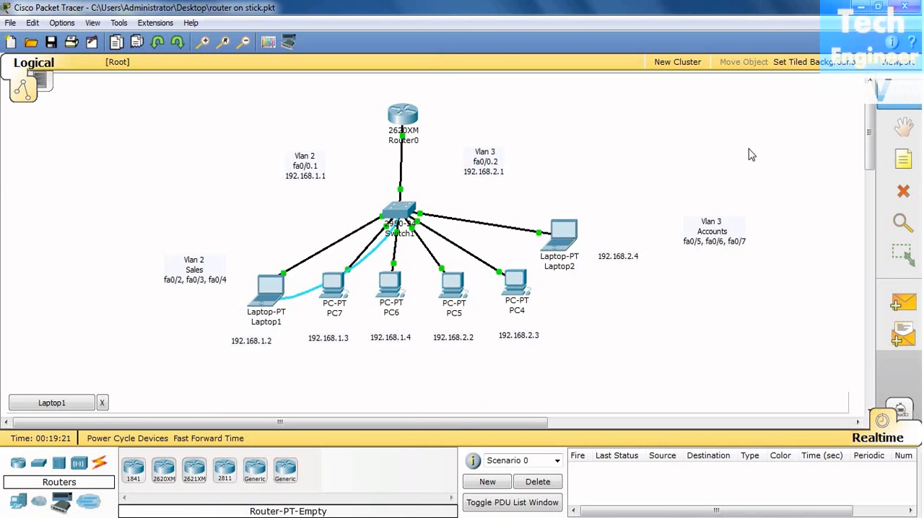